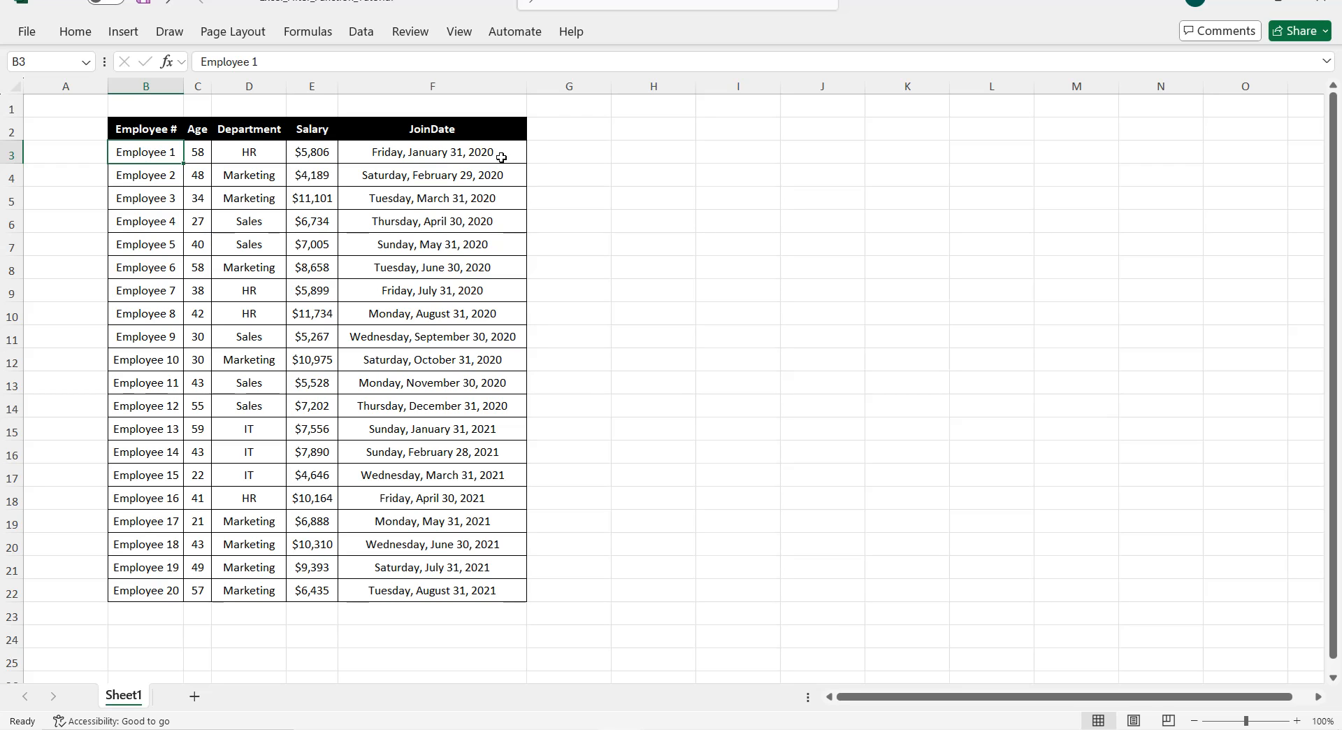
Step: Enter =FILTER(B3:F22,D3:D22="Sales","No Sales Employees") in H3 to spill the five Sales employees
click(654, 154)
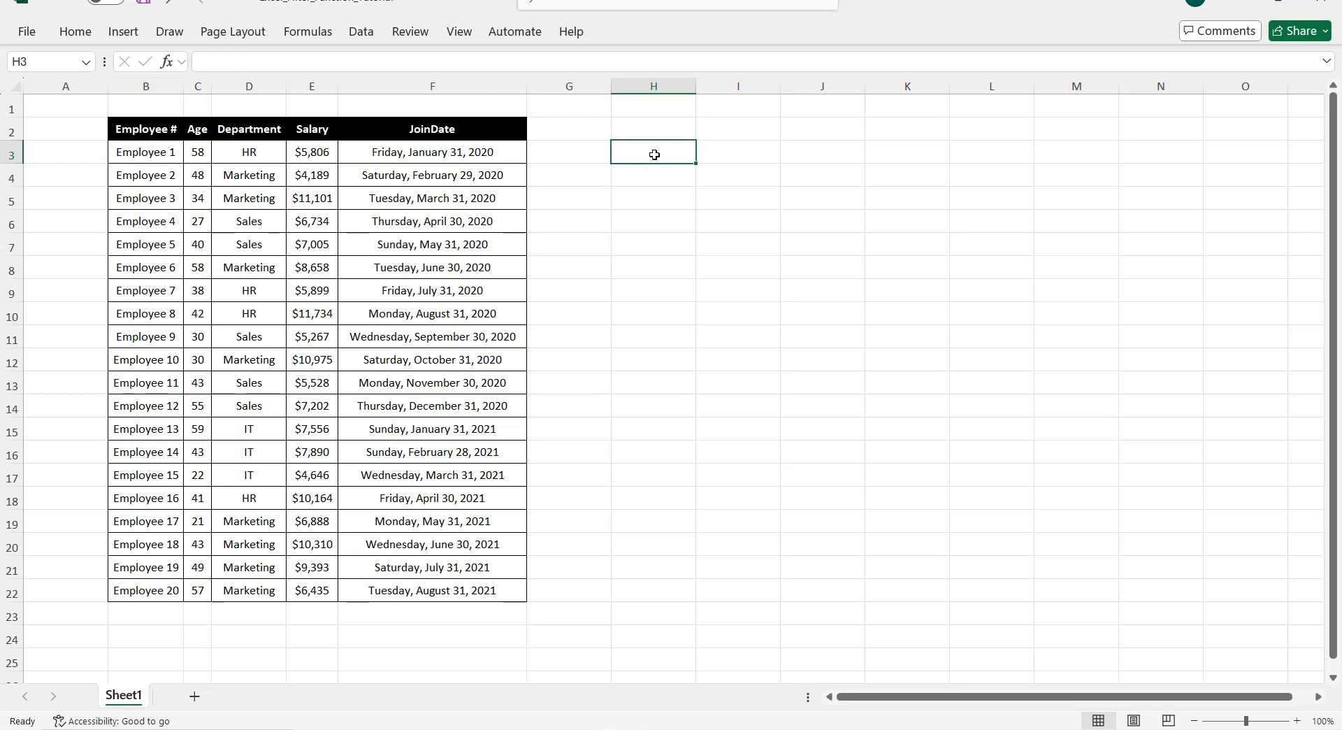
text(=FIL)
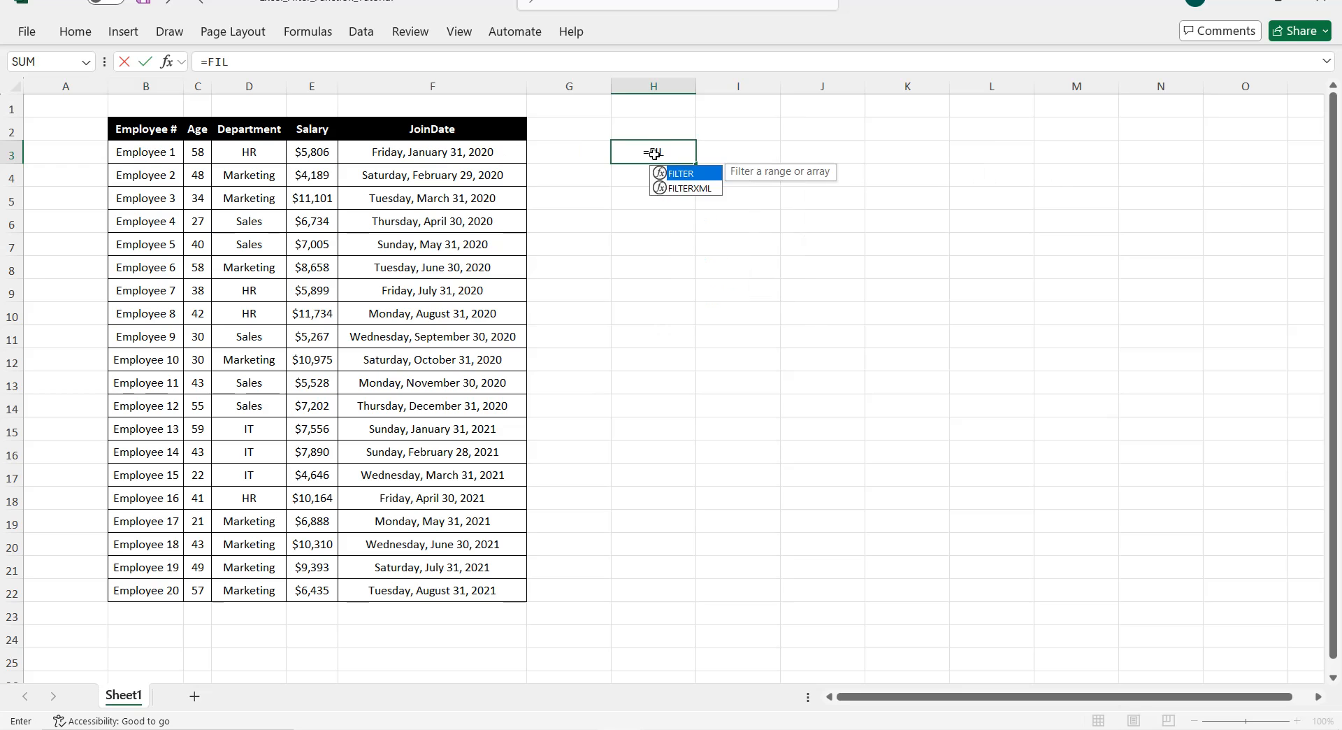
text(TER()
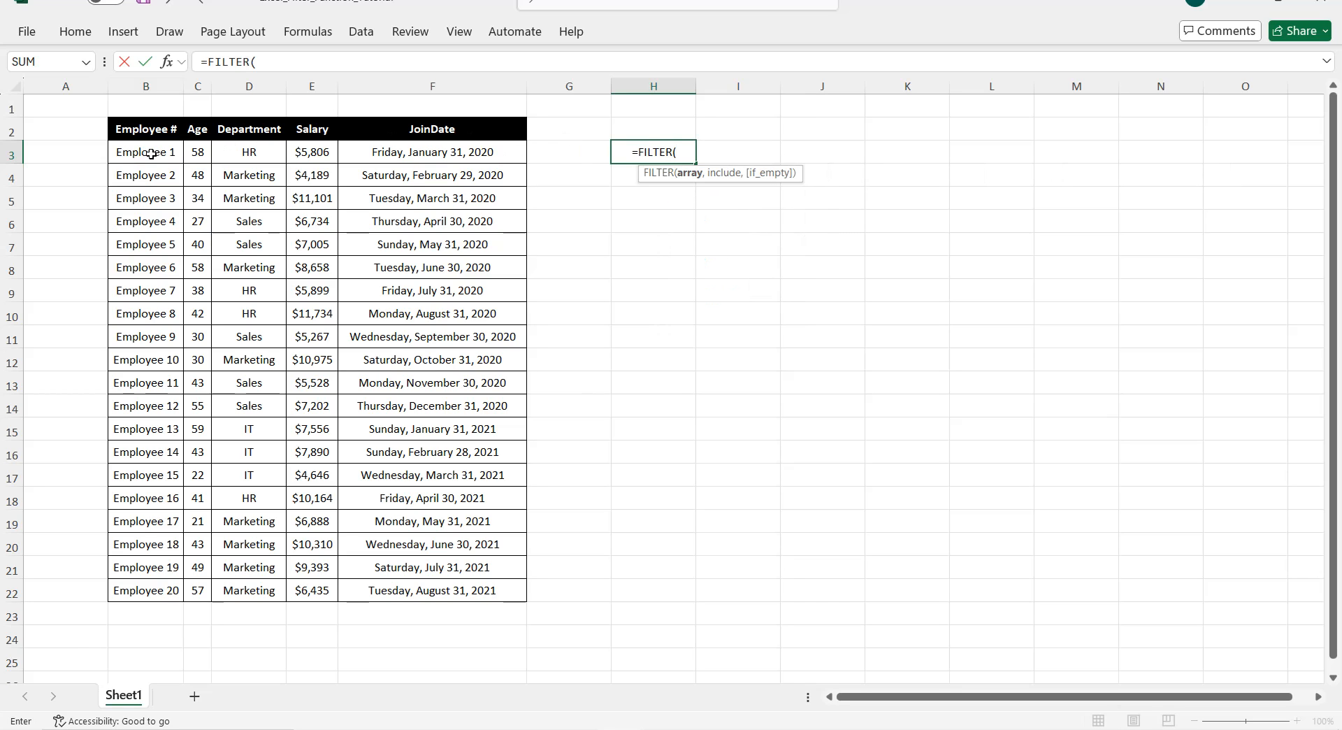
drag(151, 153, 444, 590)
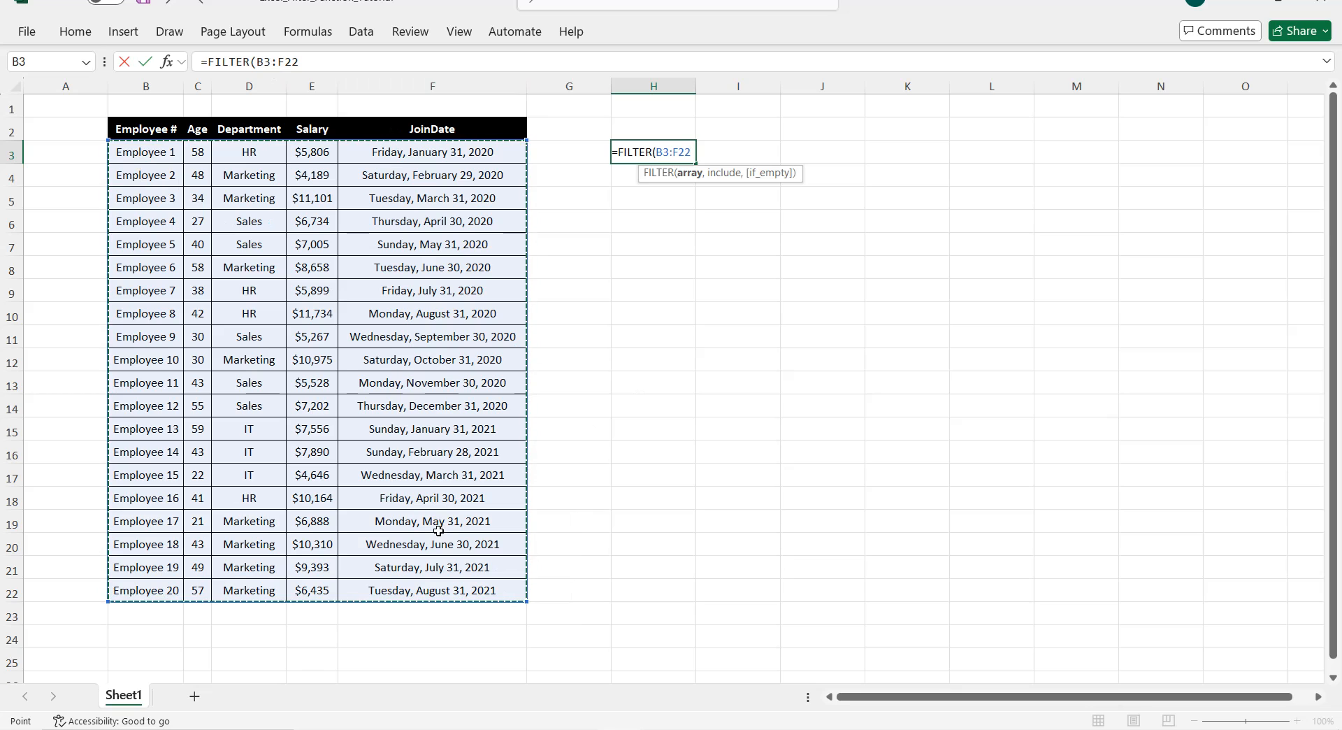
text(,)
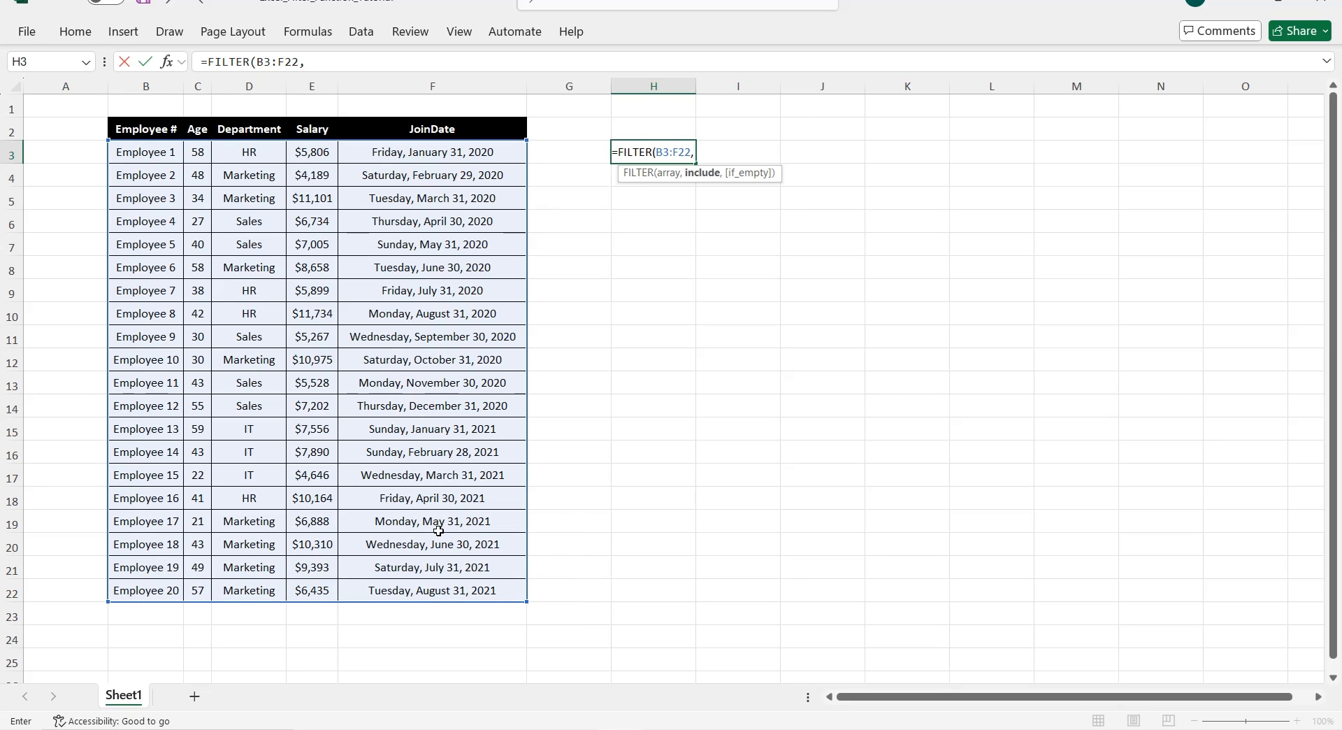
click(263, 156)
drag(263, 156, 245, 590)
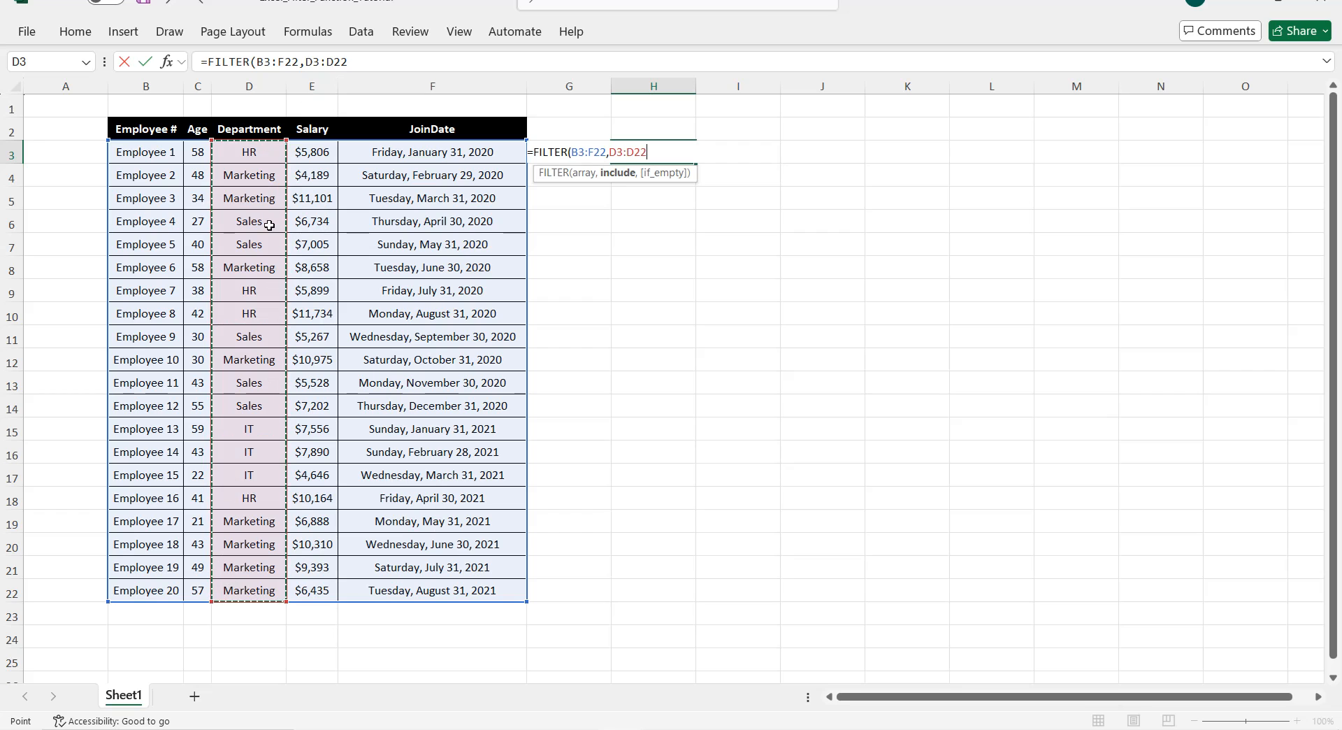
text(=)
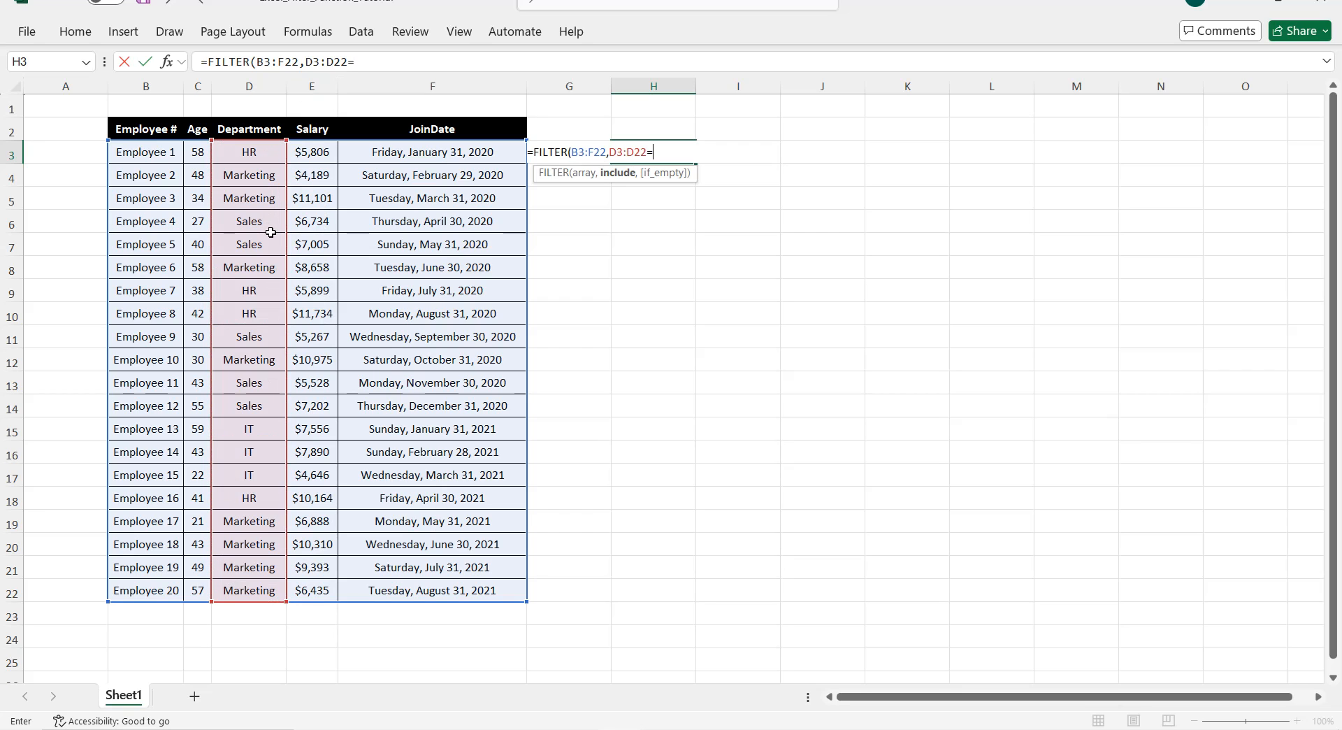
text("Sales",)
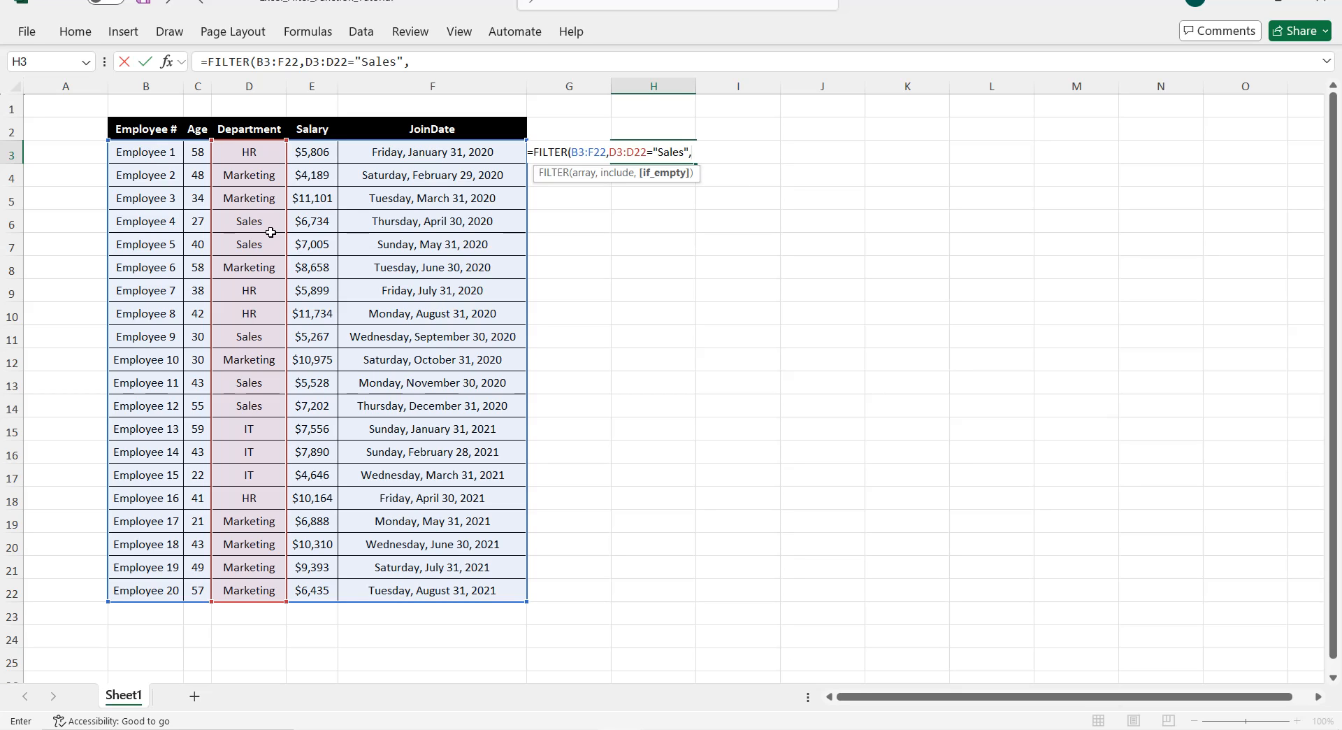
text("No Sales Em)
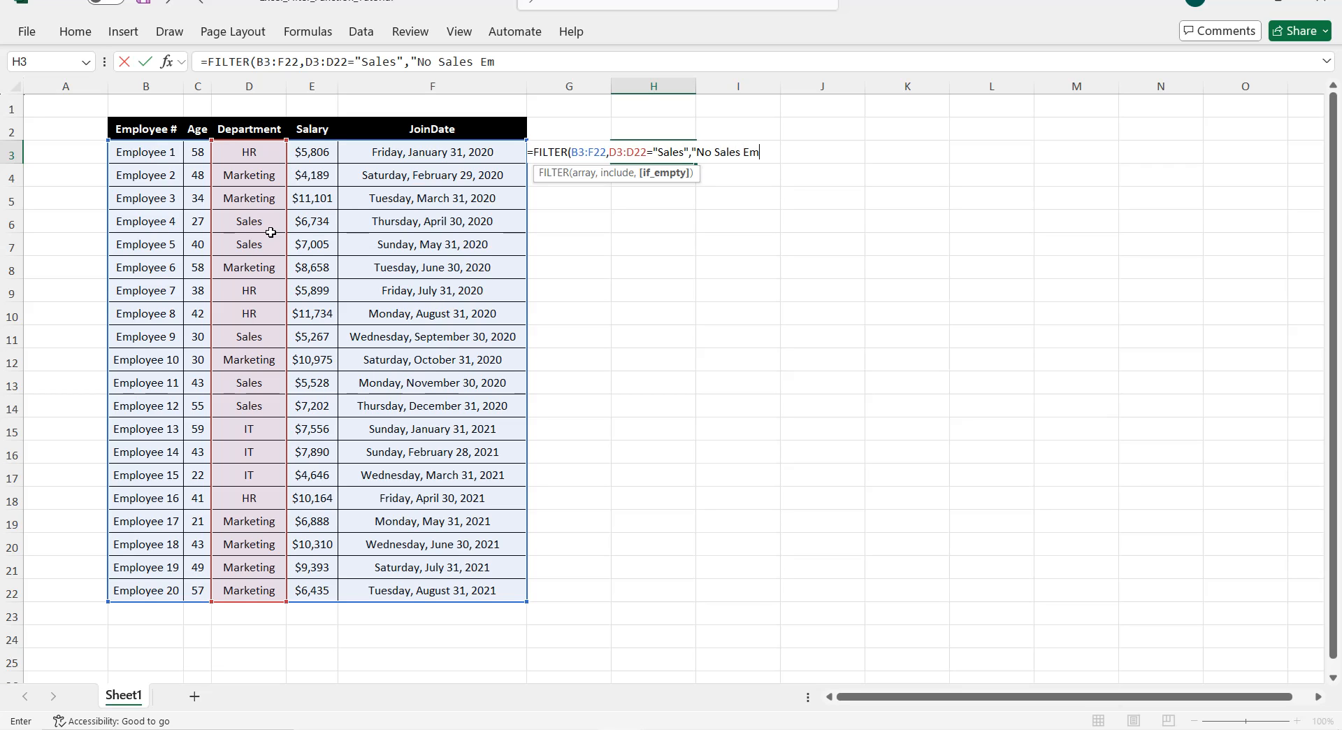
text(ployees)
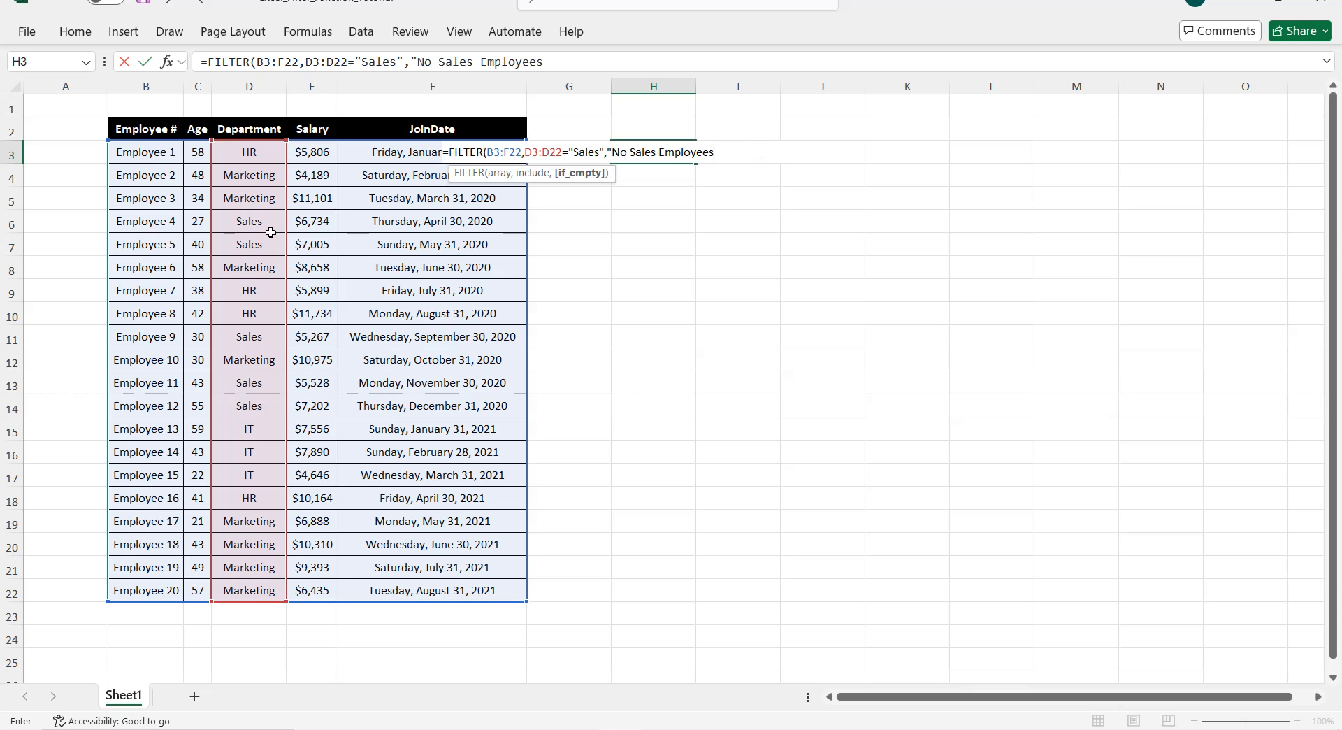
text("))
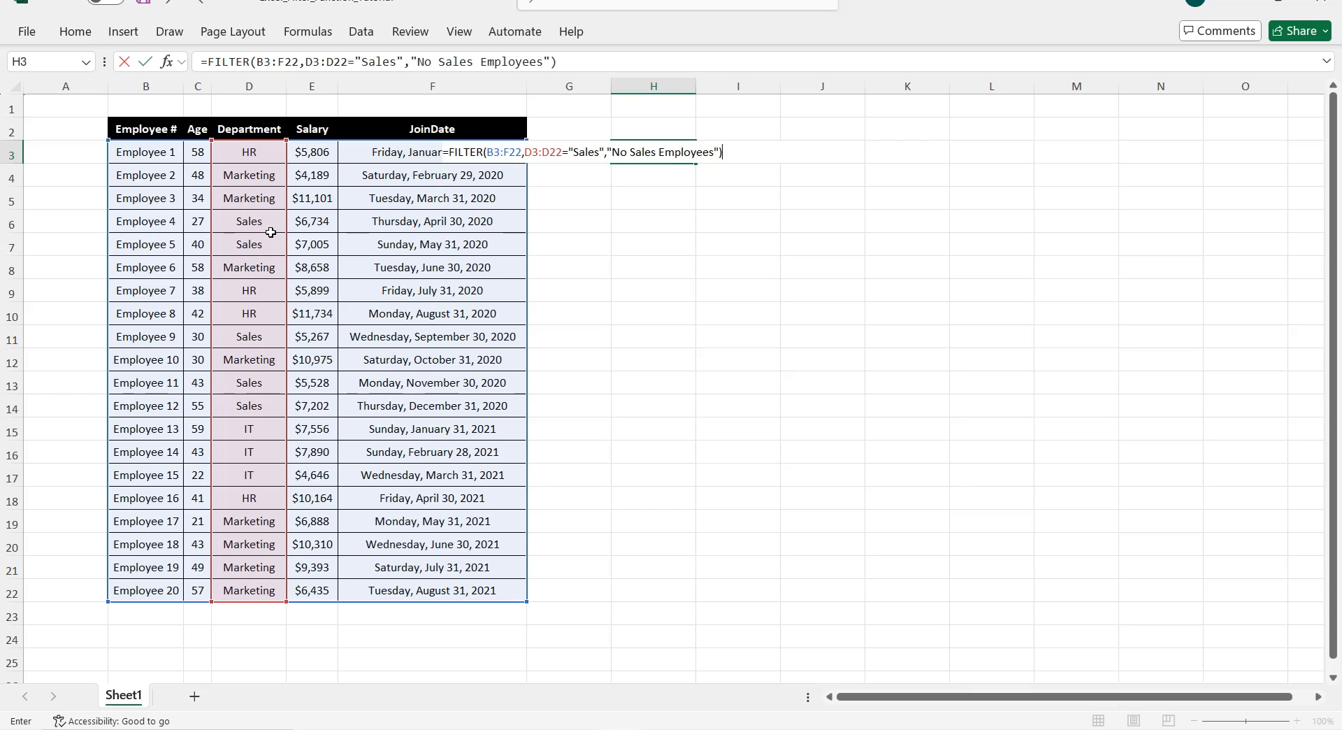
key(Return)
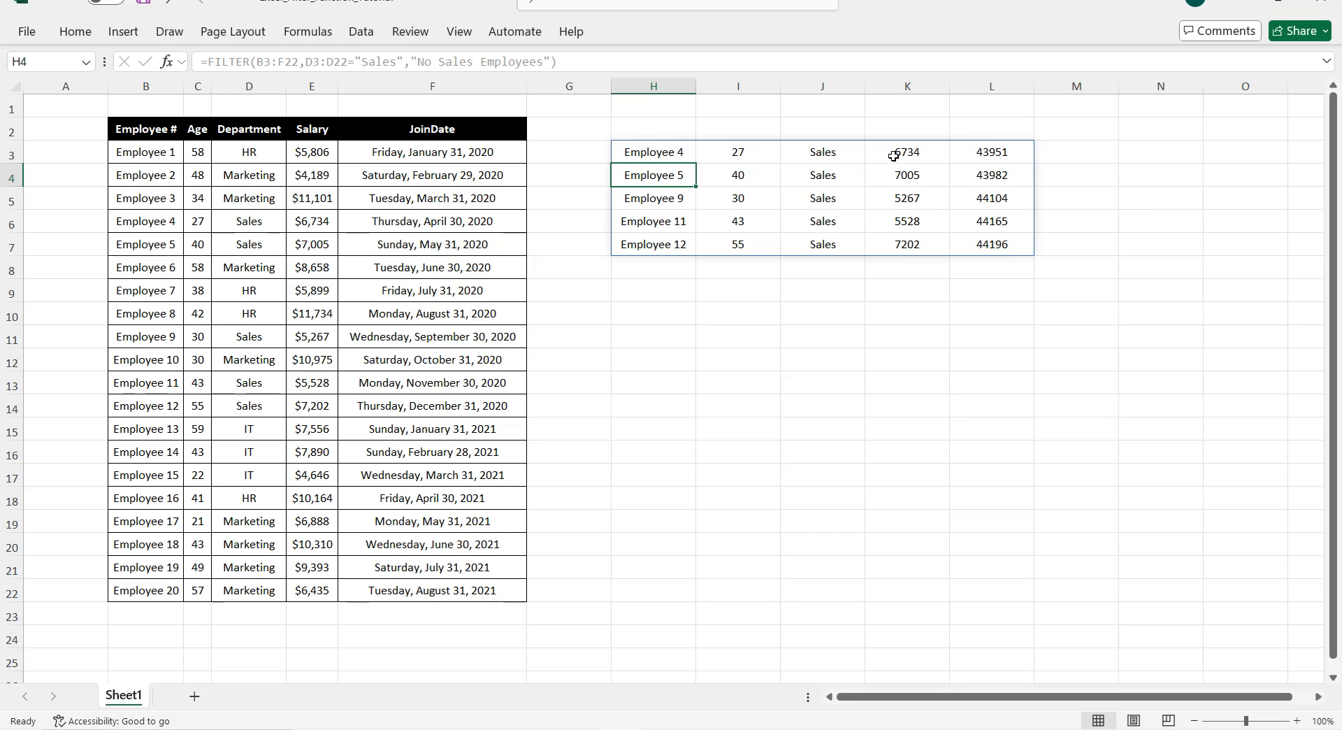
click(988, 86)
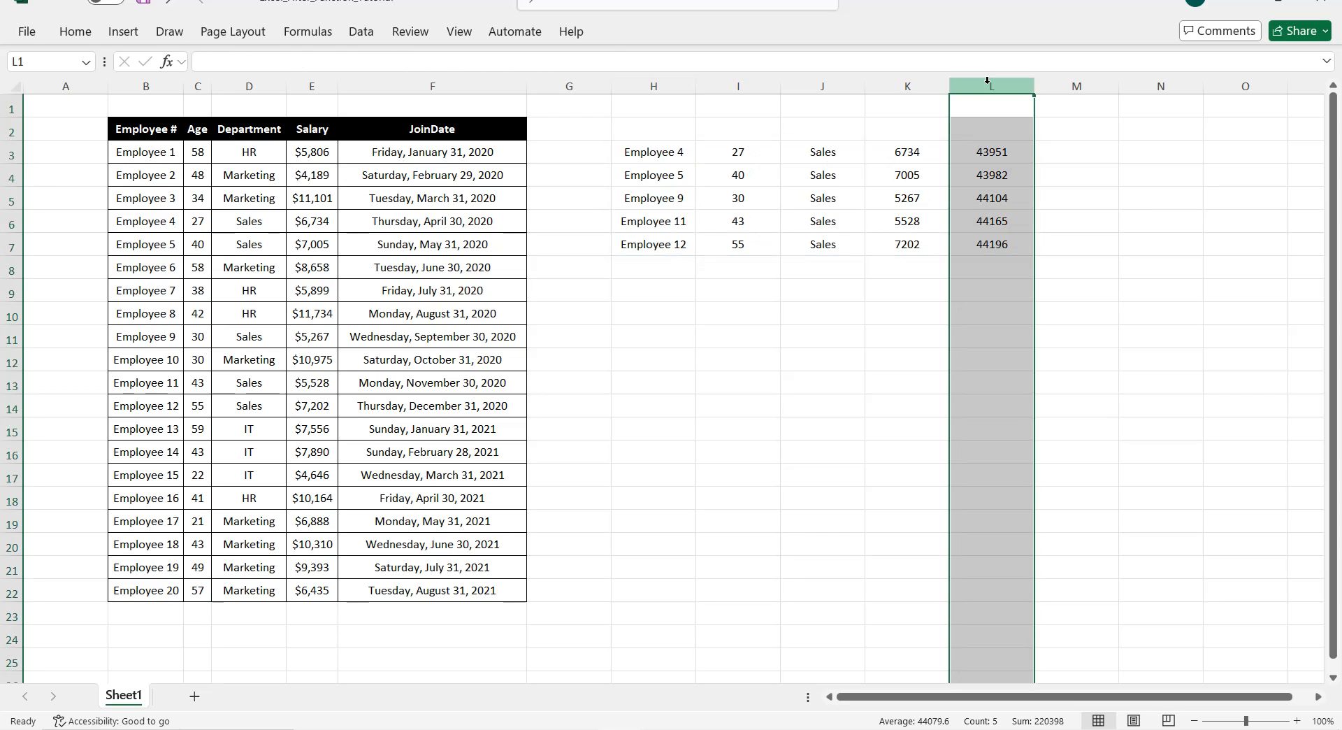
Step: Format the spilled join dates in column L as Long Date
click(81, 32)
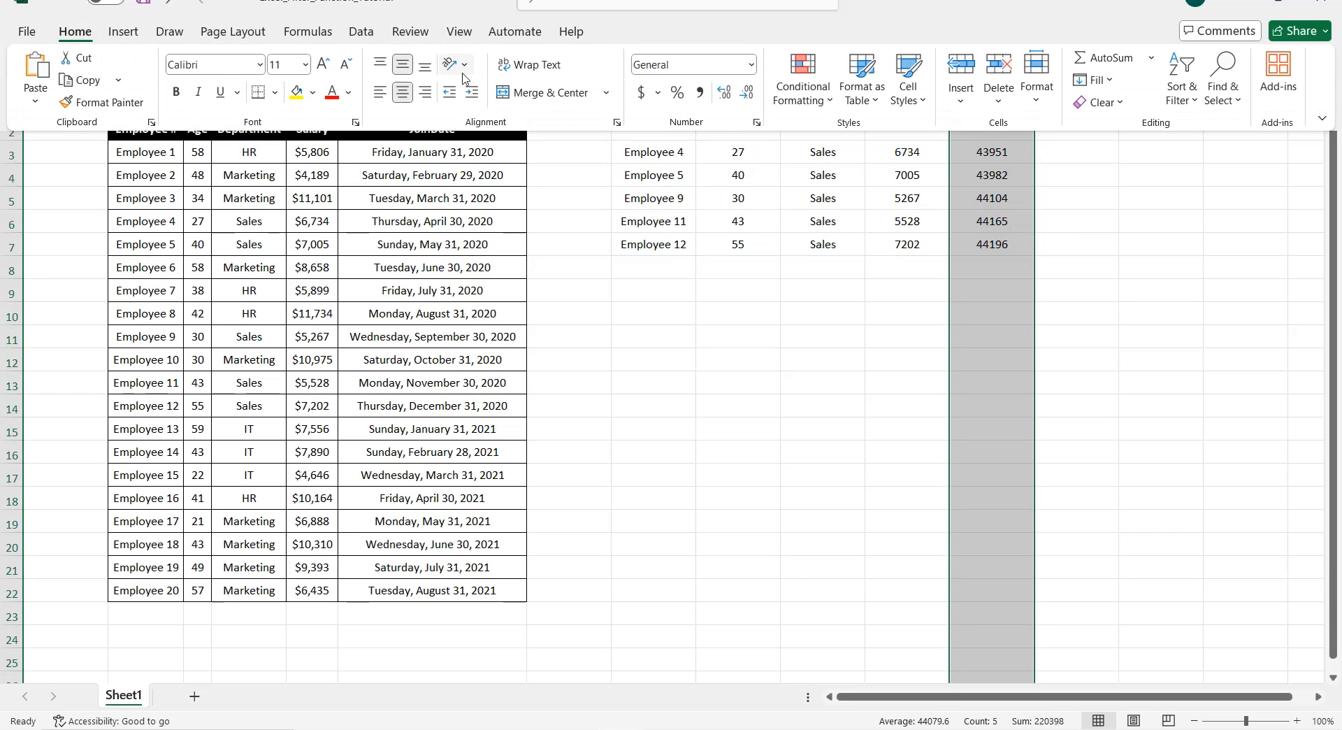
click(755, 67)
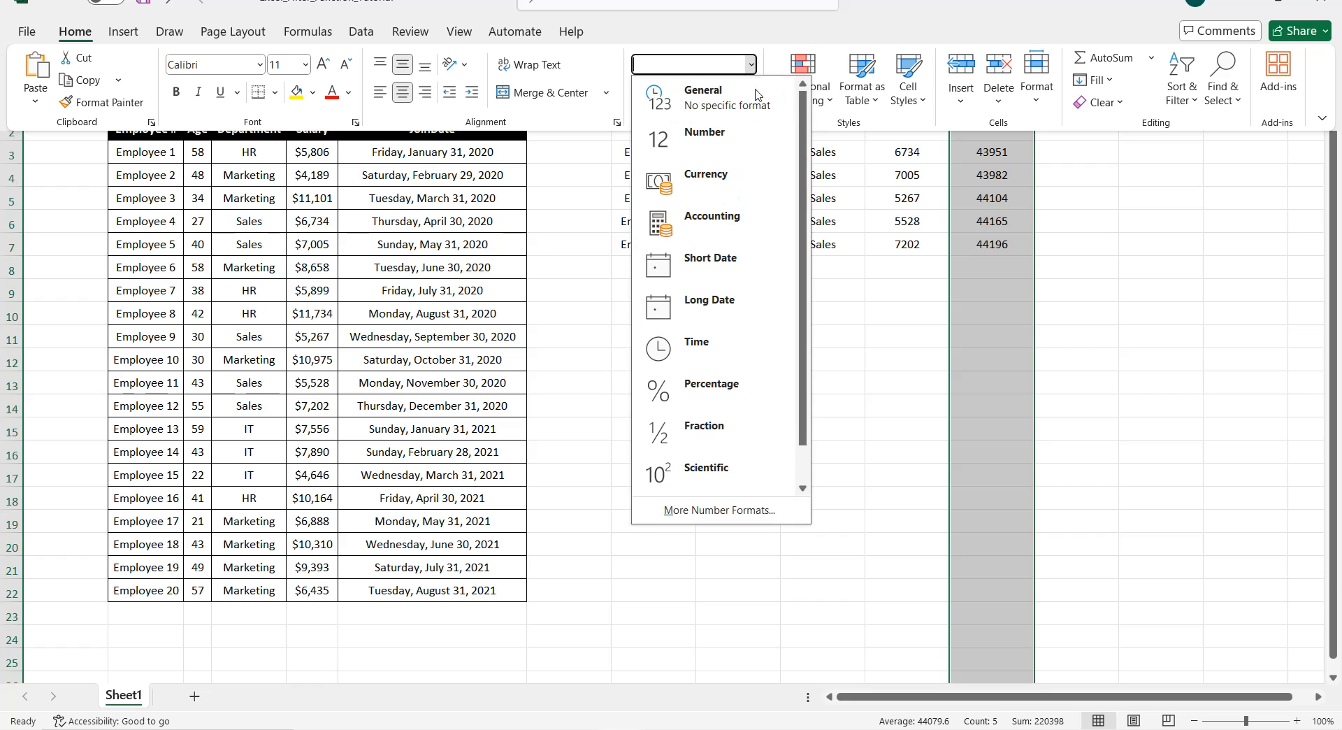
click(742, 316)
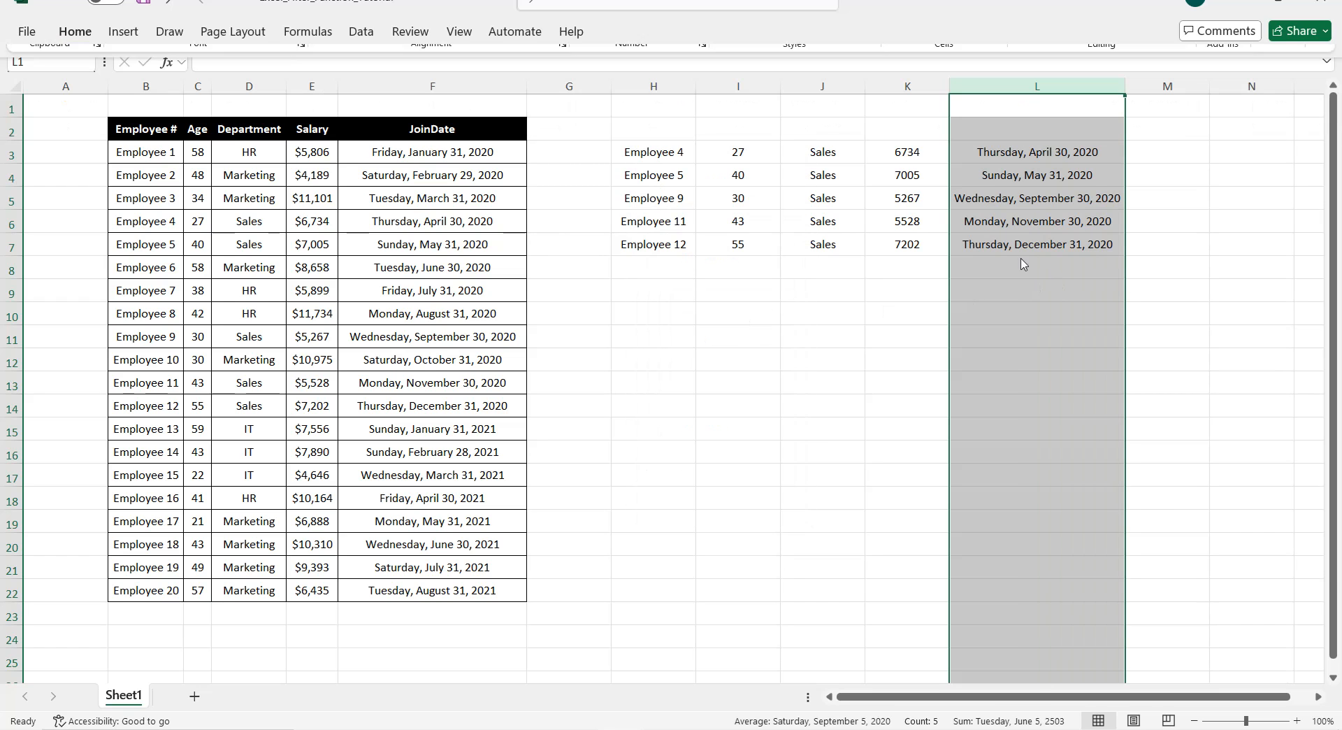
Step: Apply Accounting format to the filtered salaries in K3:K7
click(978, 244)
drag(907, 152, 908, 244)
click(75, 32)
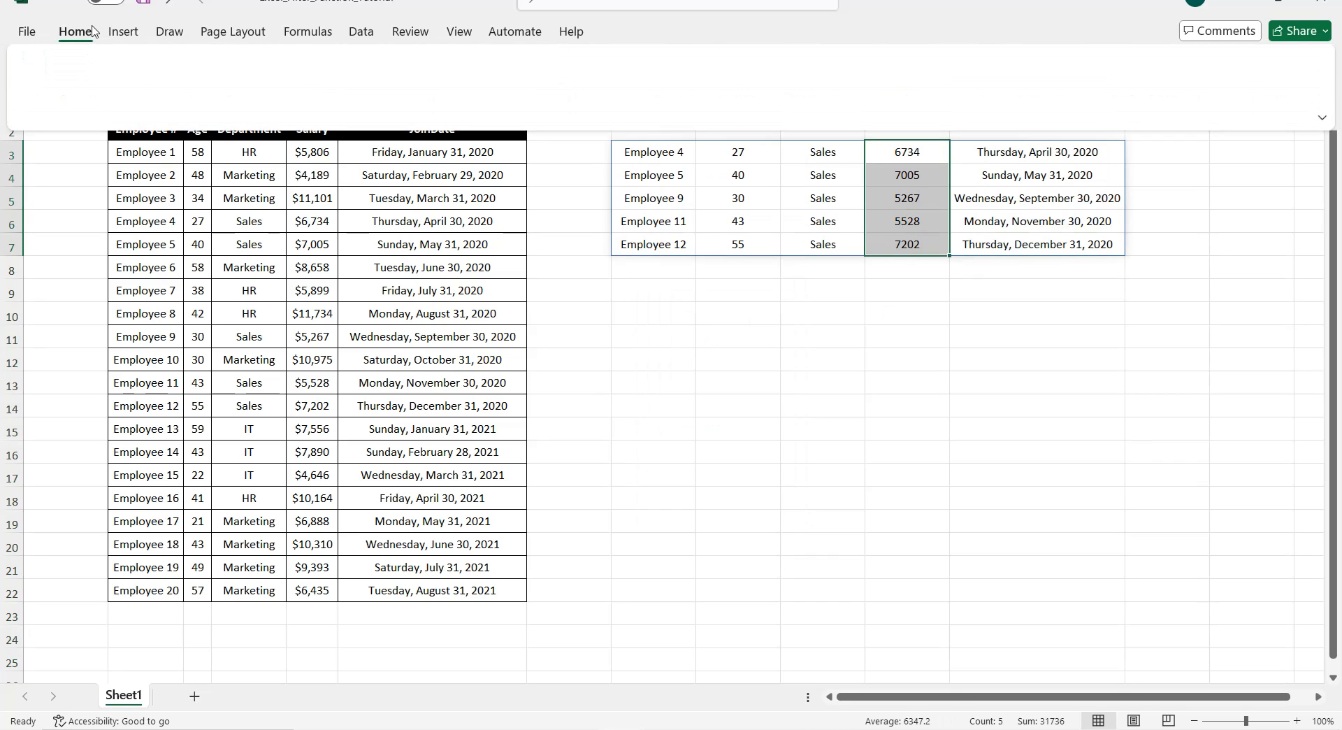
click(588, 93)
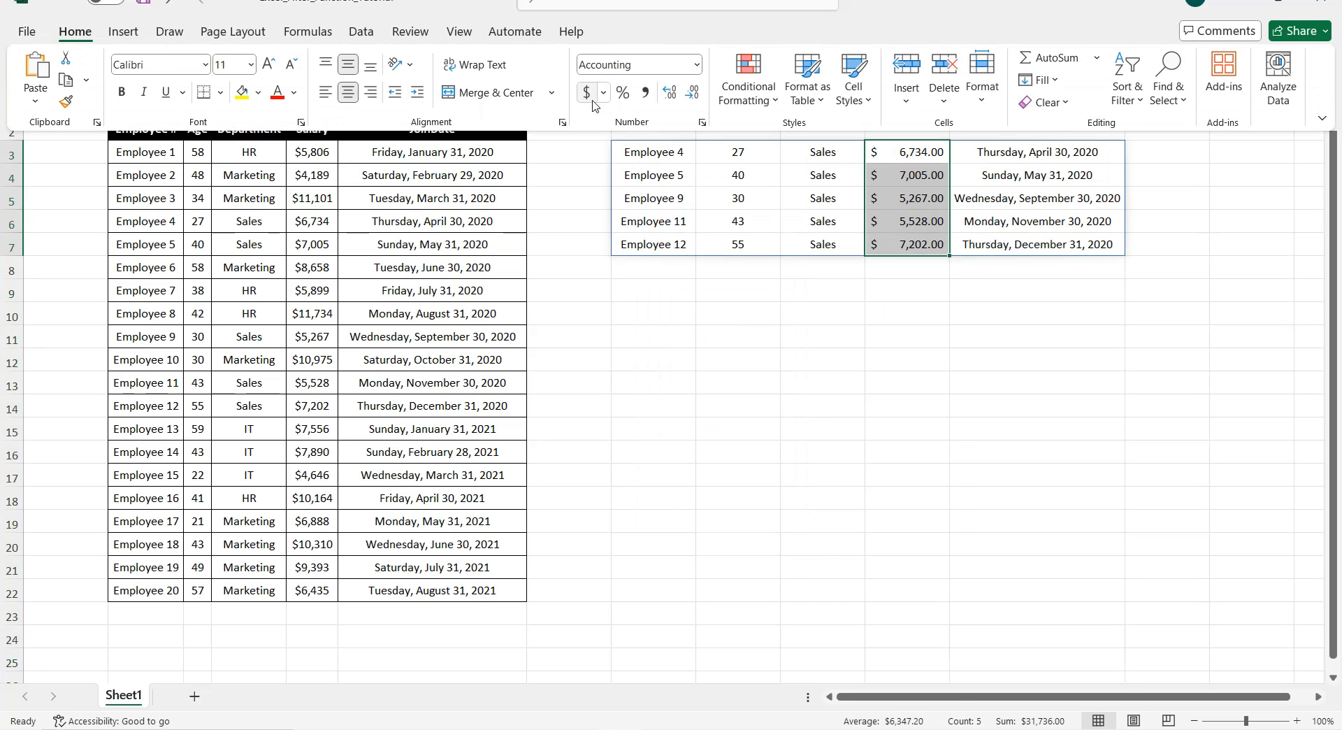
click(777, 300)
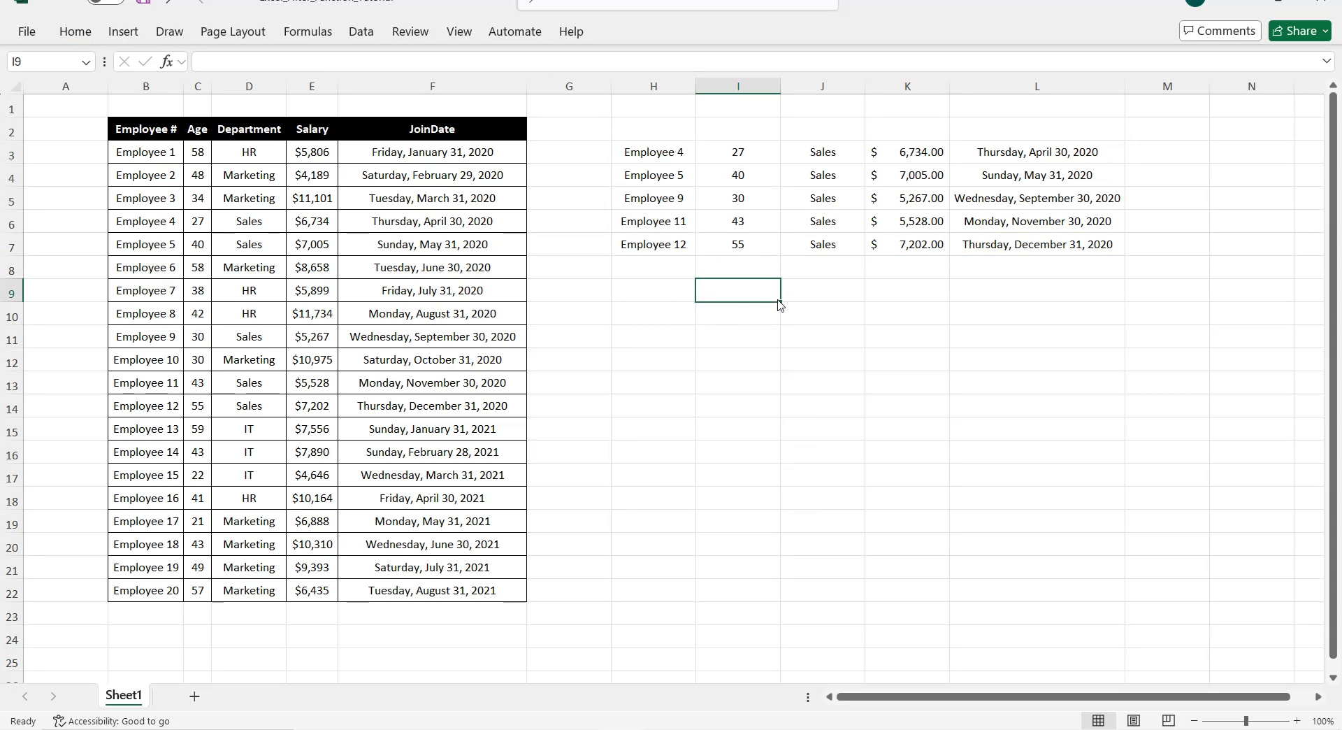
Step: Enter =FILTER(B3:F22,E3:E22>8000,"No High Earners") in H11 to spill the seven high earners
click(671, 340)
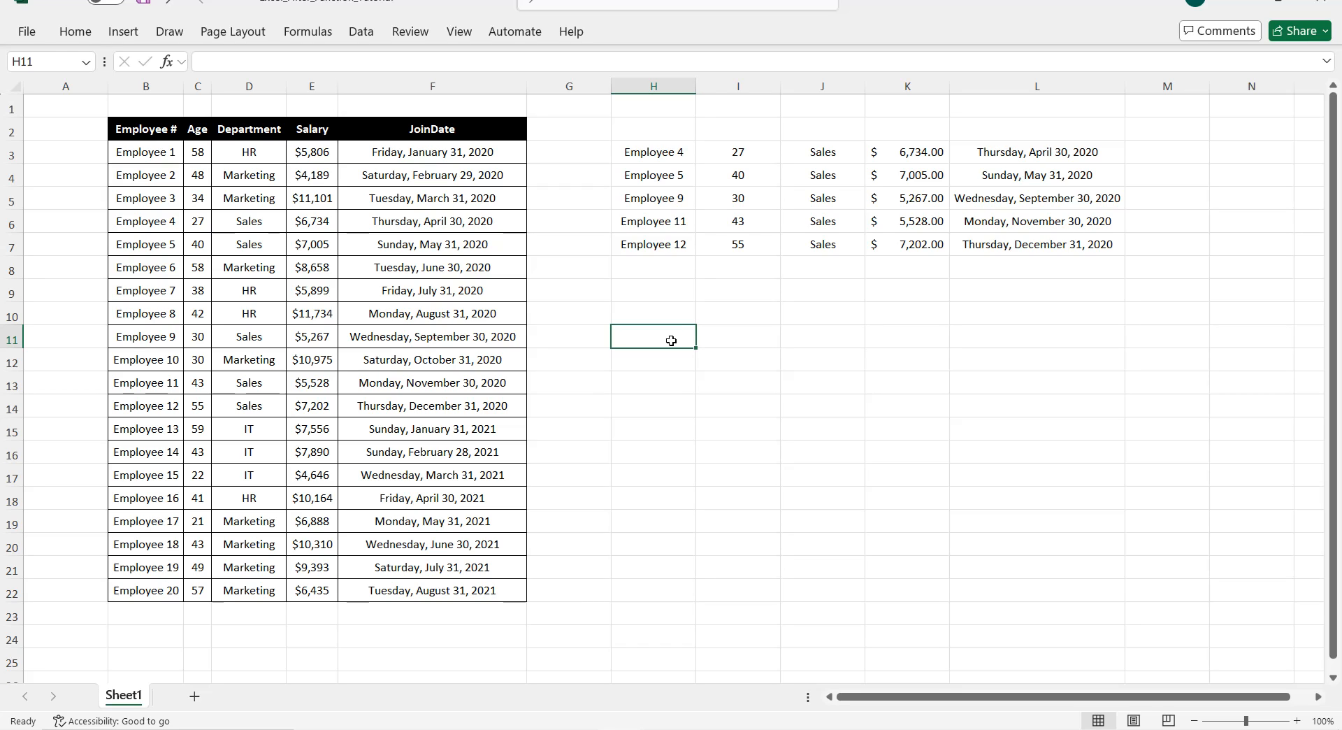
text(=F)
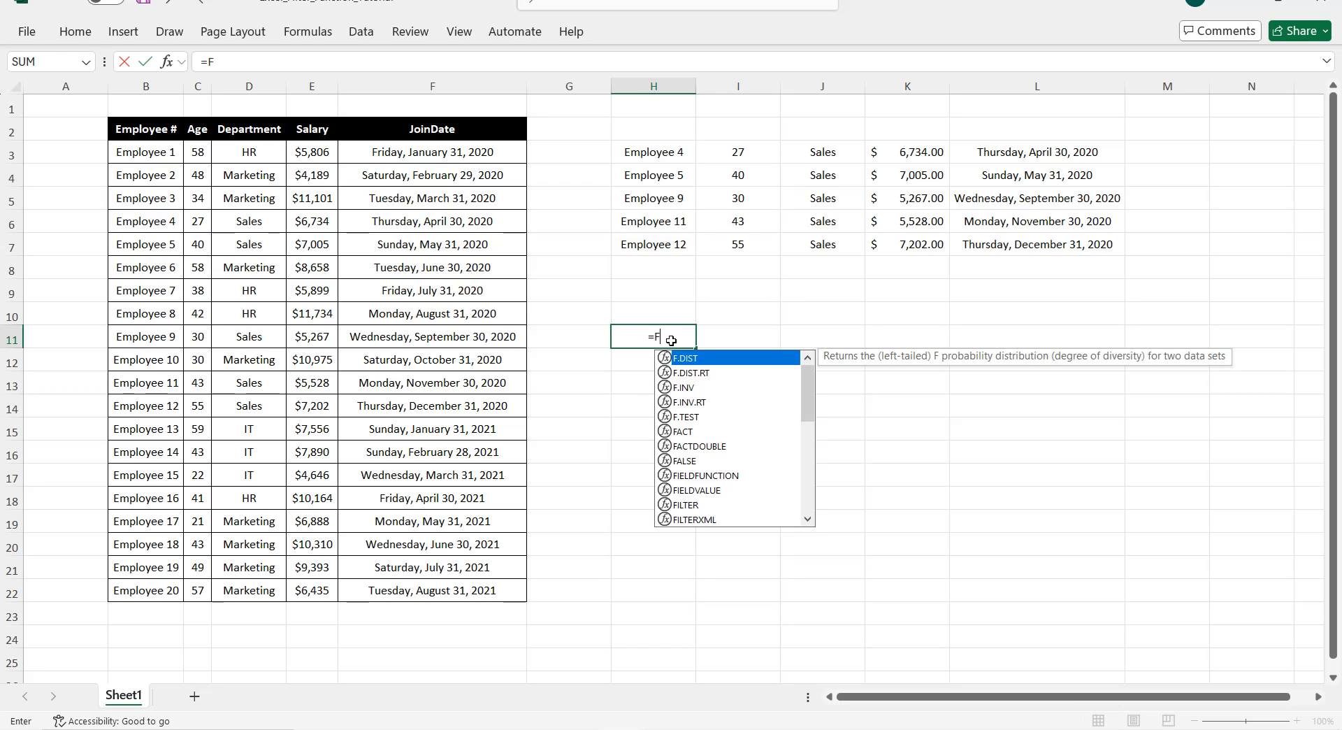
text(ILTER()
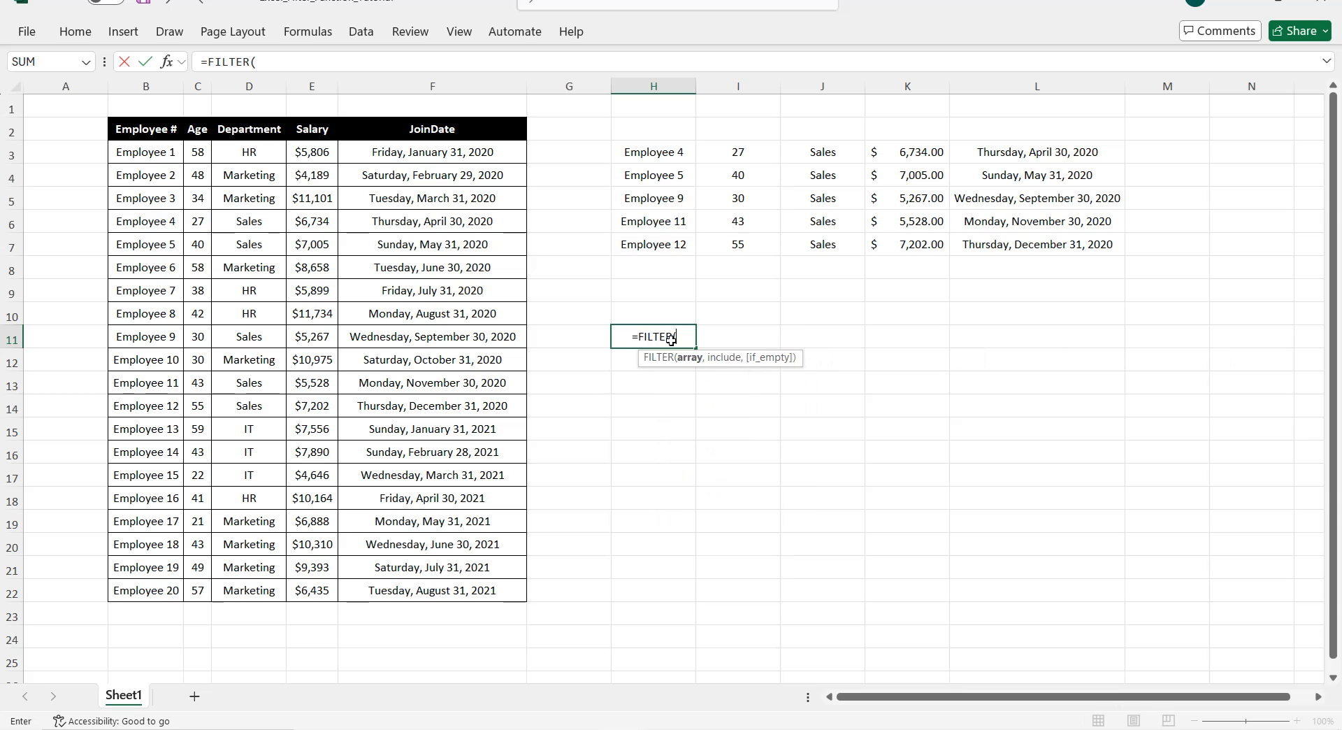
drag(154, 149, 456, 589)
text(,)
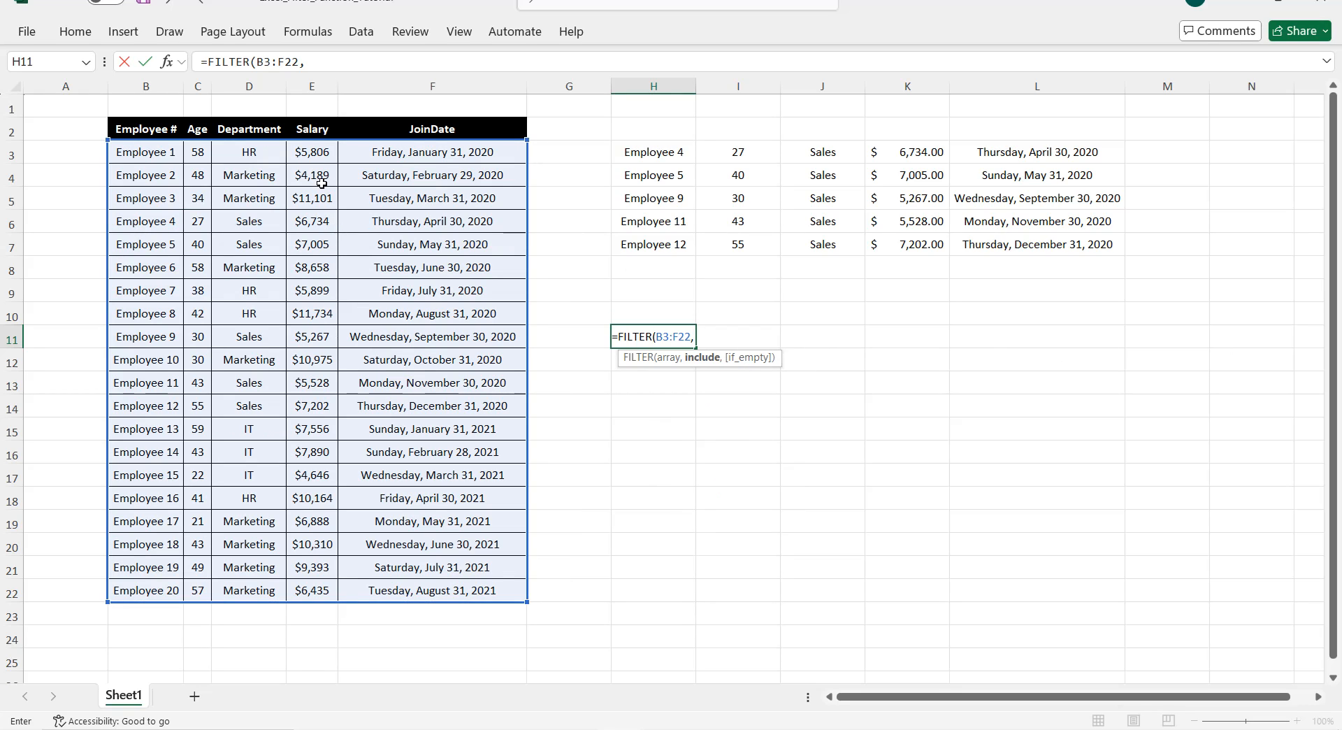
drag(314, 160, 316, 583)
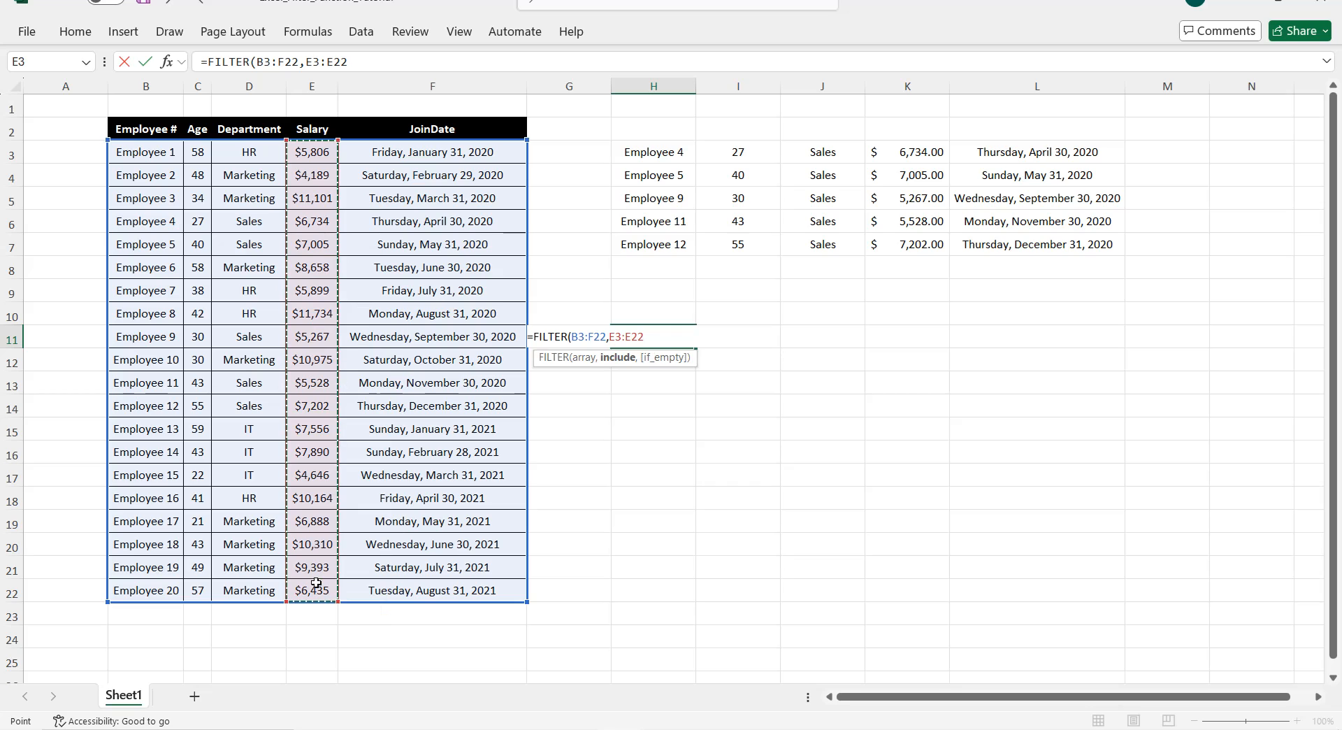
text(>8000,"No H)
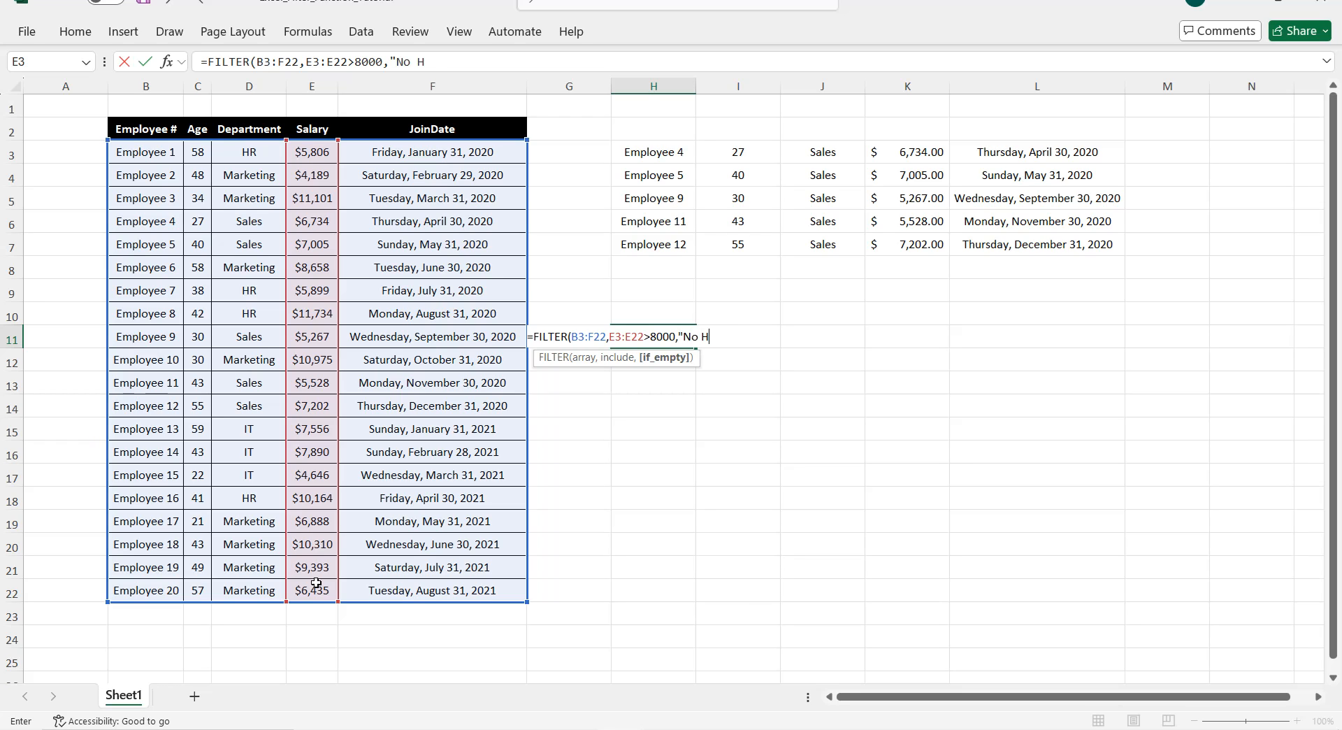
text(igh Earners"))
key(Return)
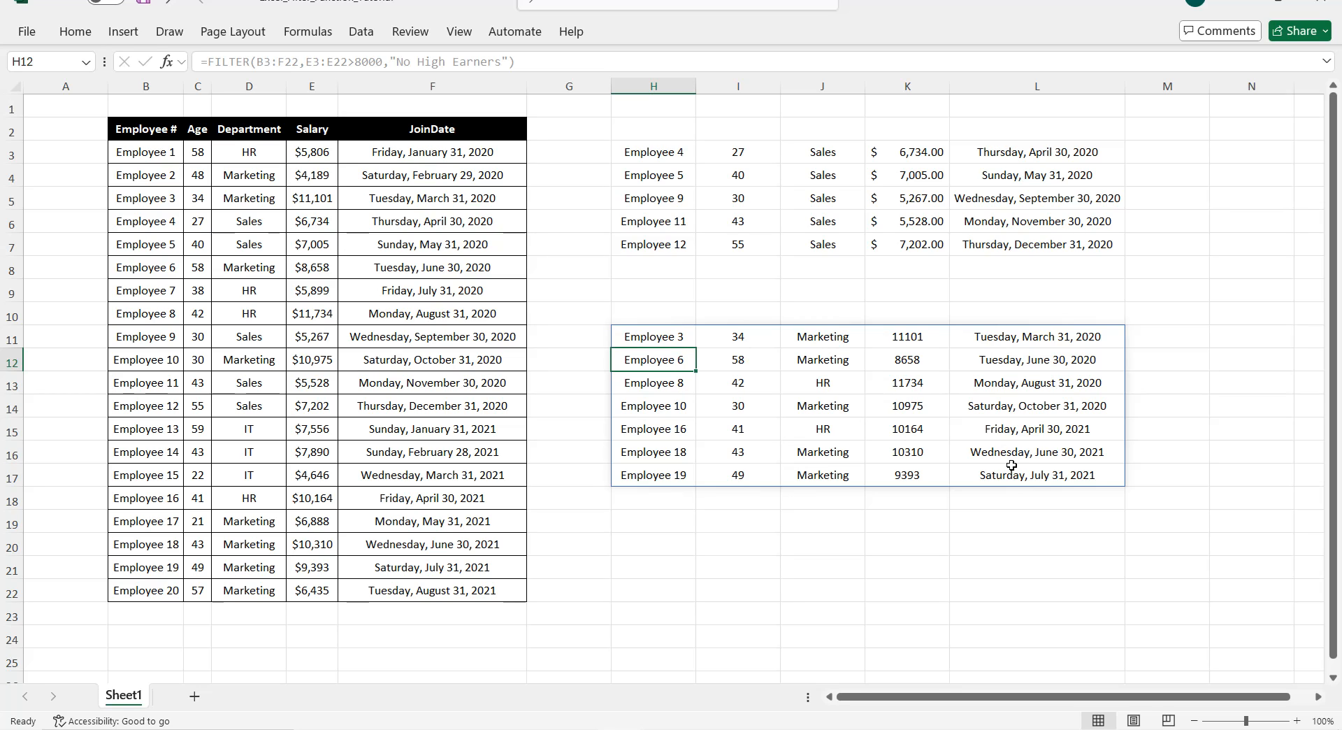
Step: Clear the high-earner block and enter a FILTER in H11 for IT staff under 30, fallback "No young IT staff"
drag(681, 339, 1031, 474)
key(Delete)
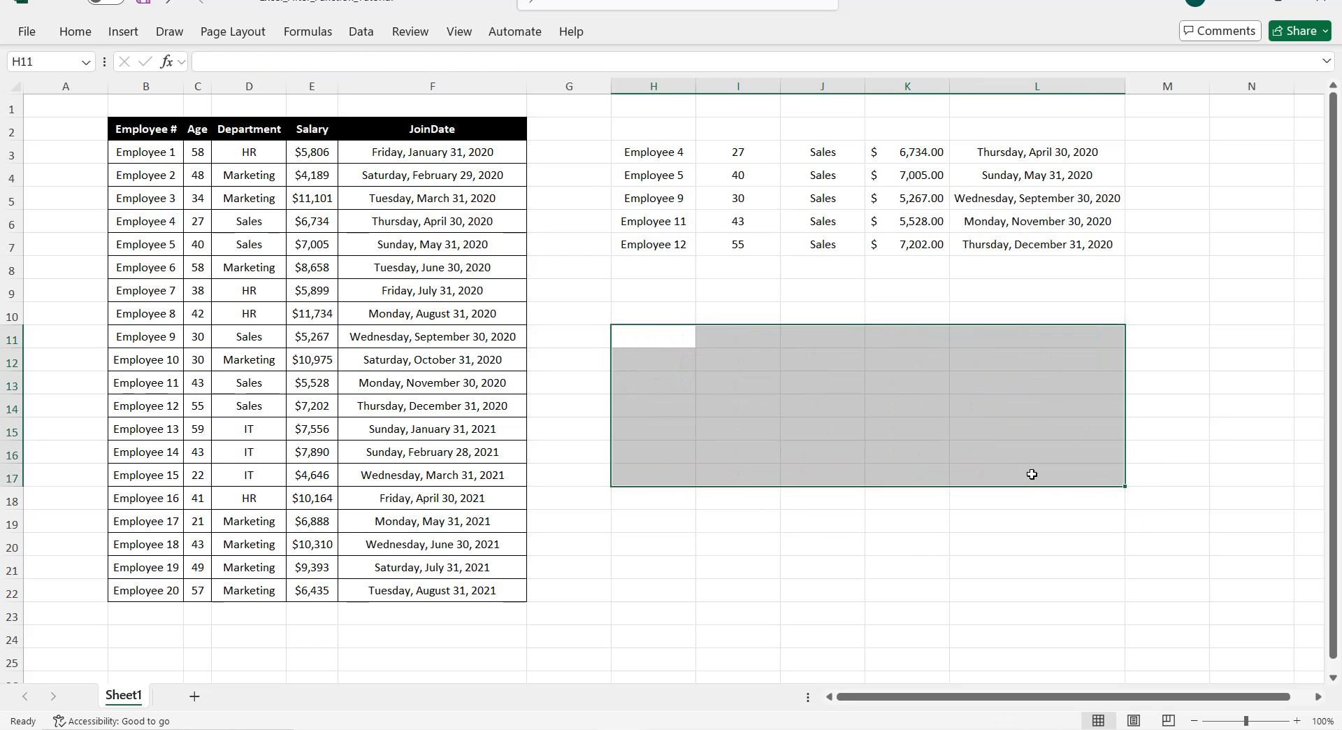
click(681, 341)
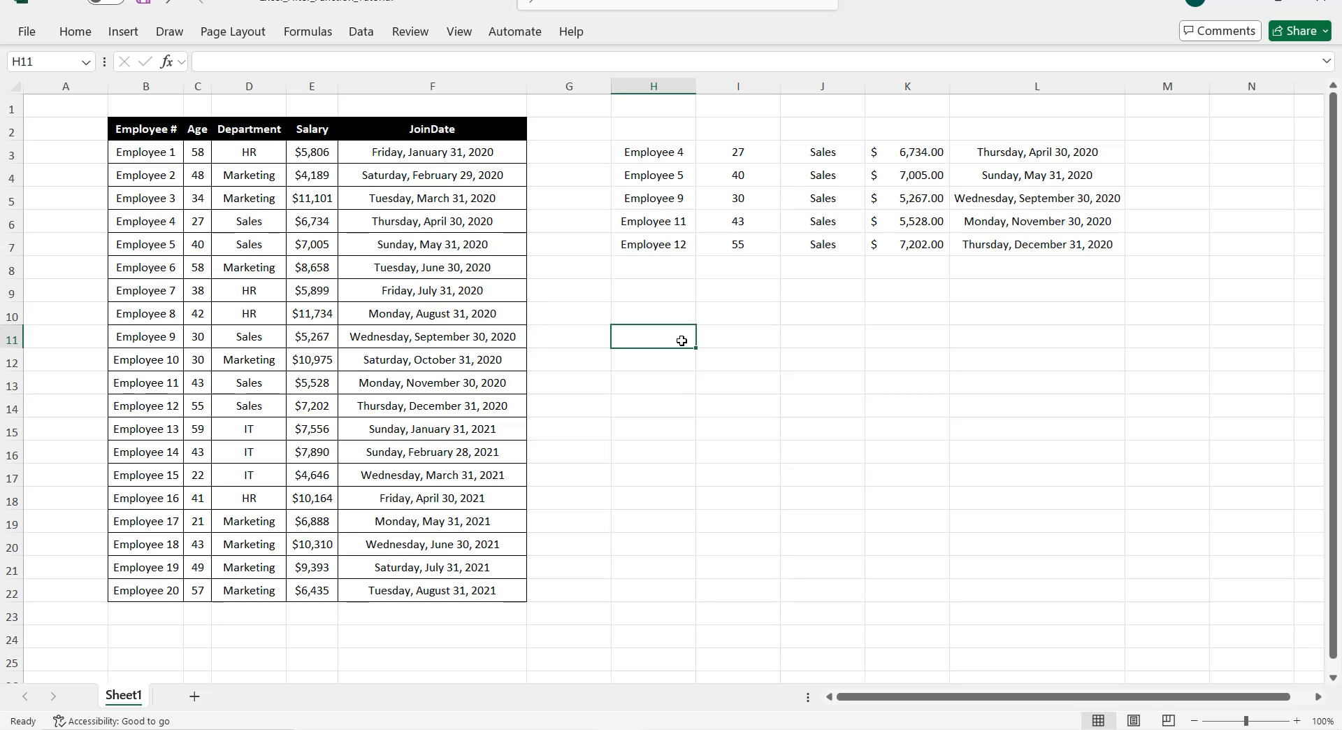
text(=FIL)
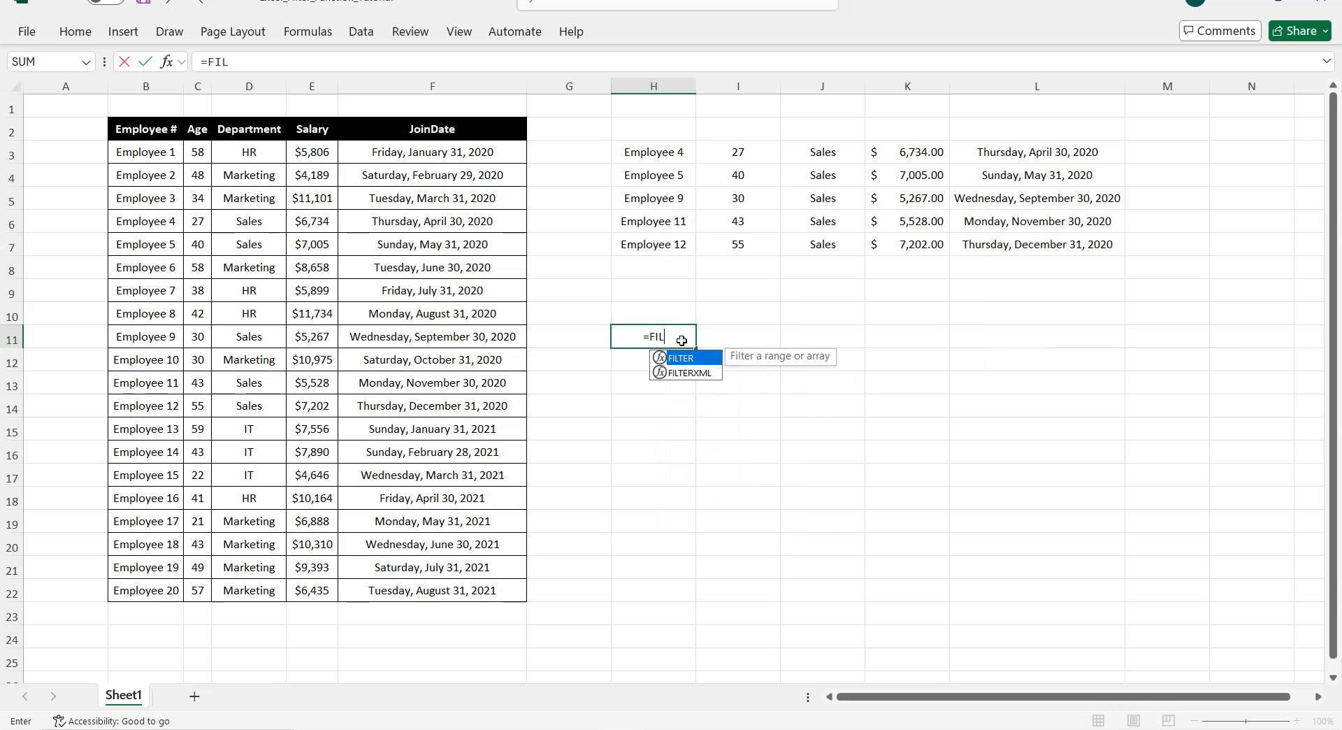
text(TER()
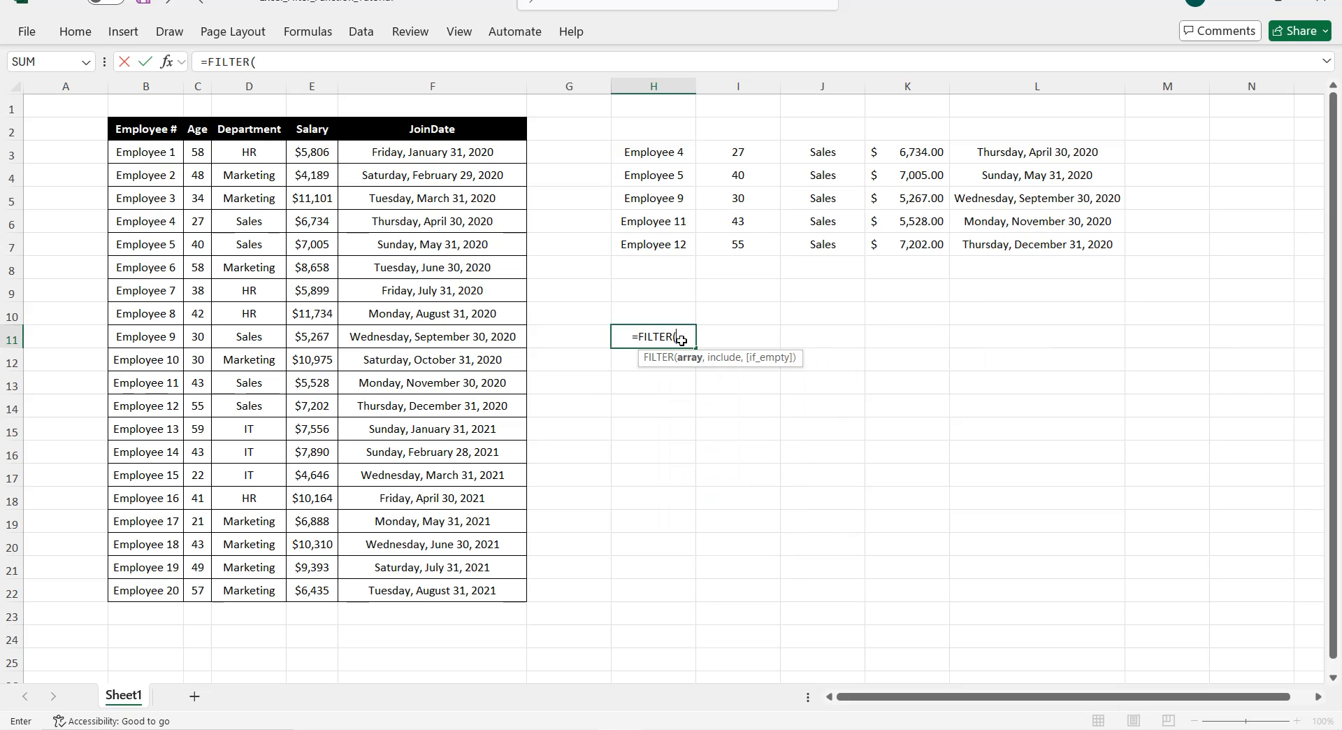
drag(154, 158, 453, 583)
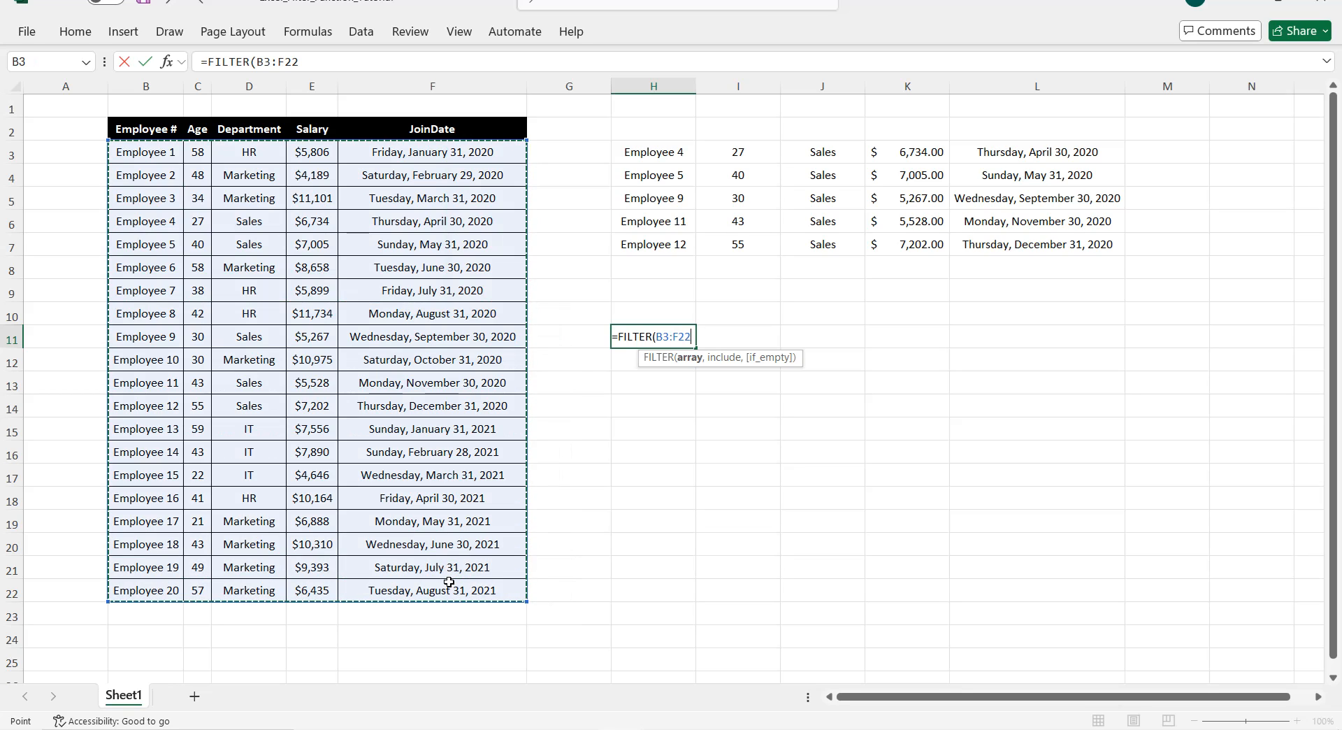
text(,)
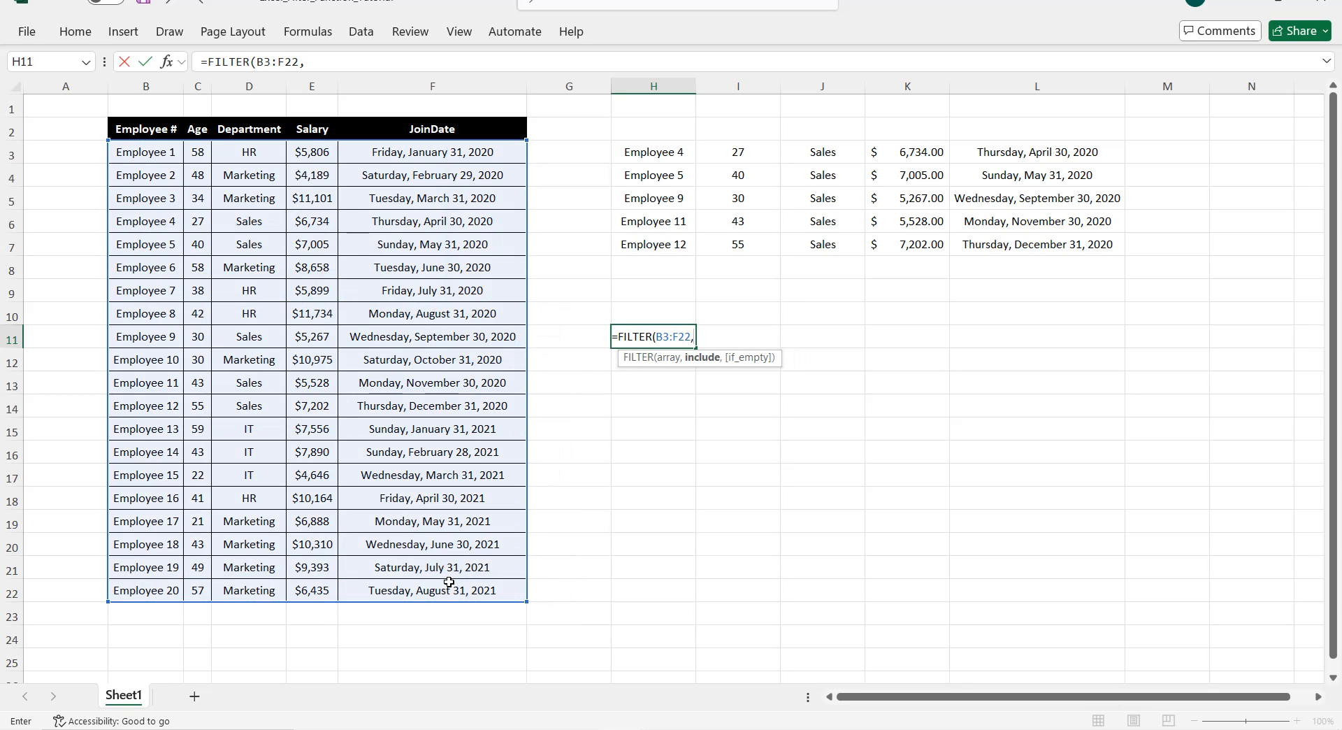
text(()
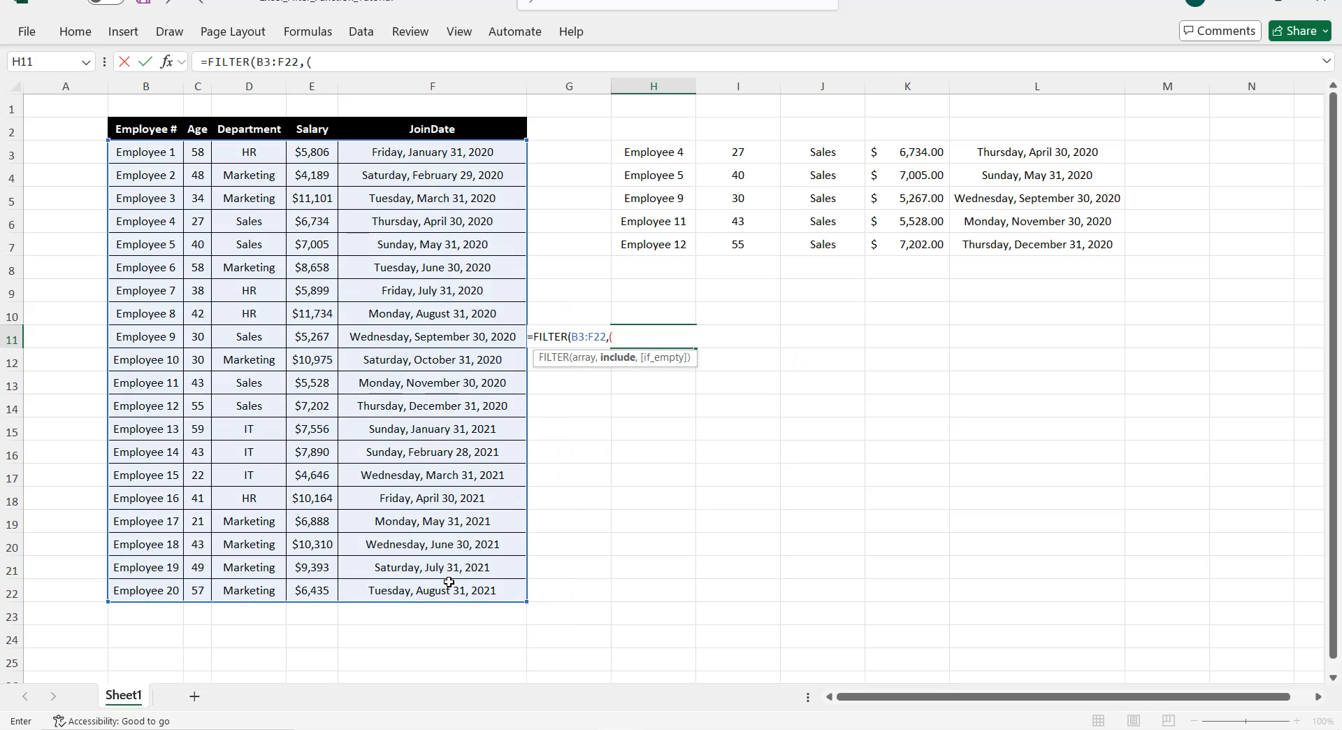
click(200, 158)
drag(200, 157, 205, 588)
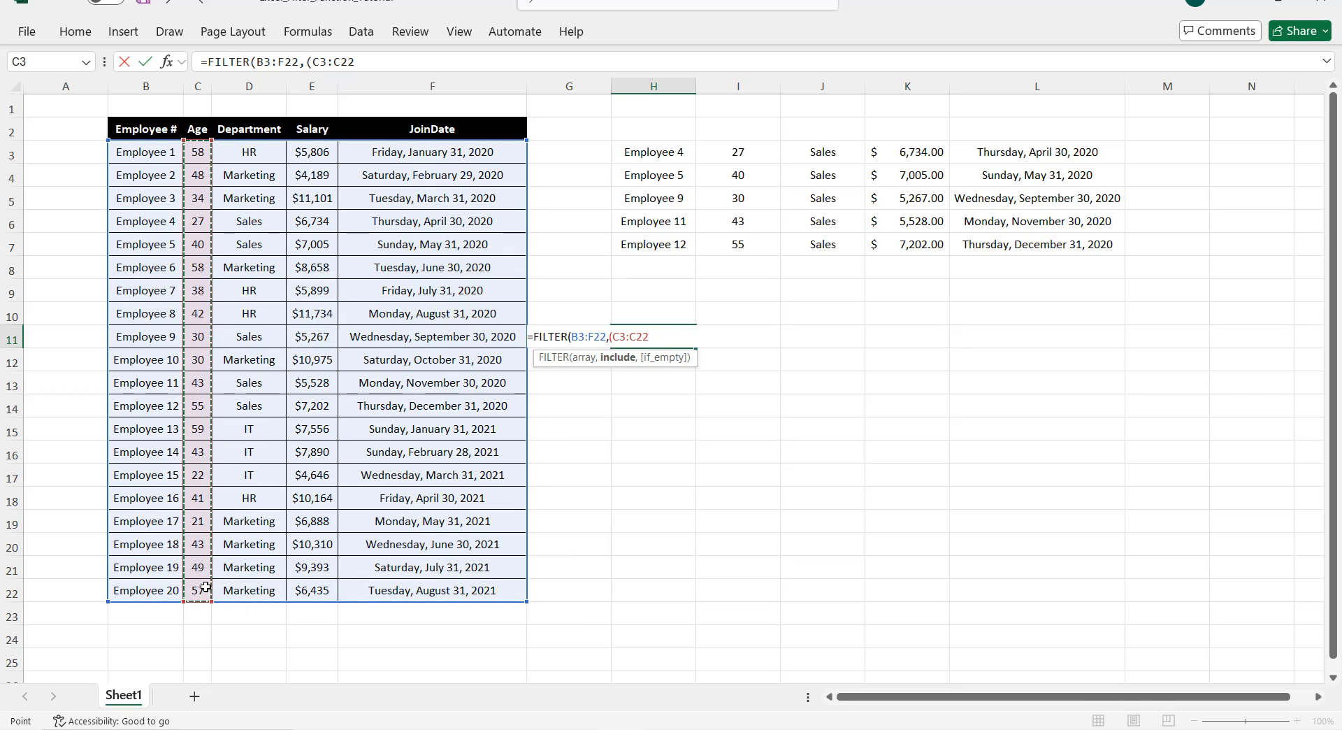
text(<30))
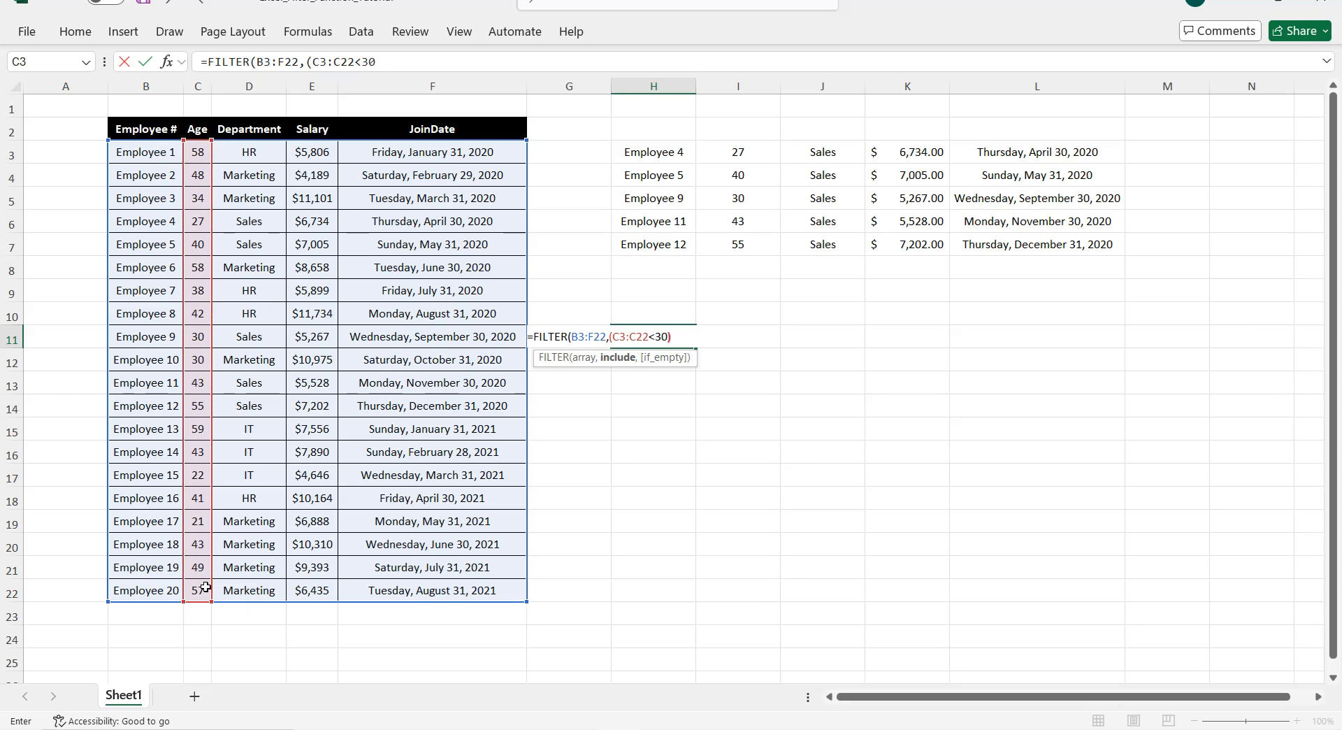
text(*()
drag(249, 151, 253, 590)
text(="IT"),)
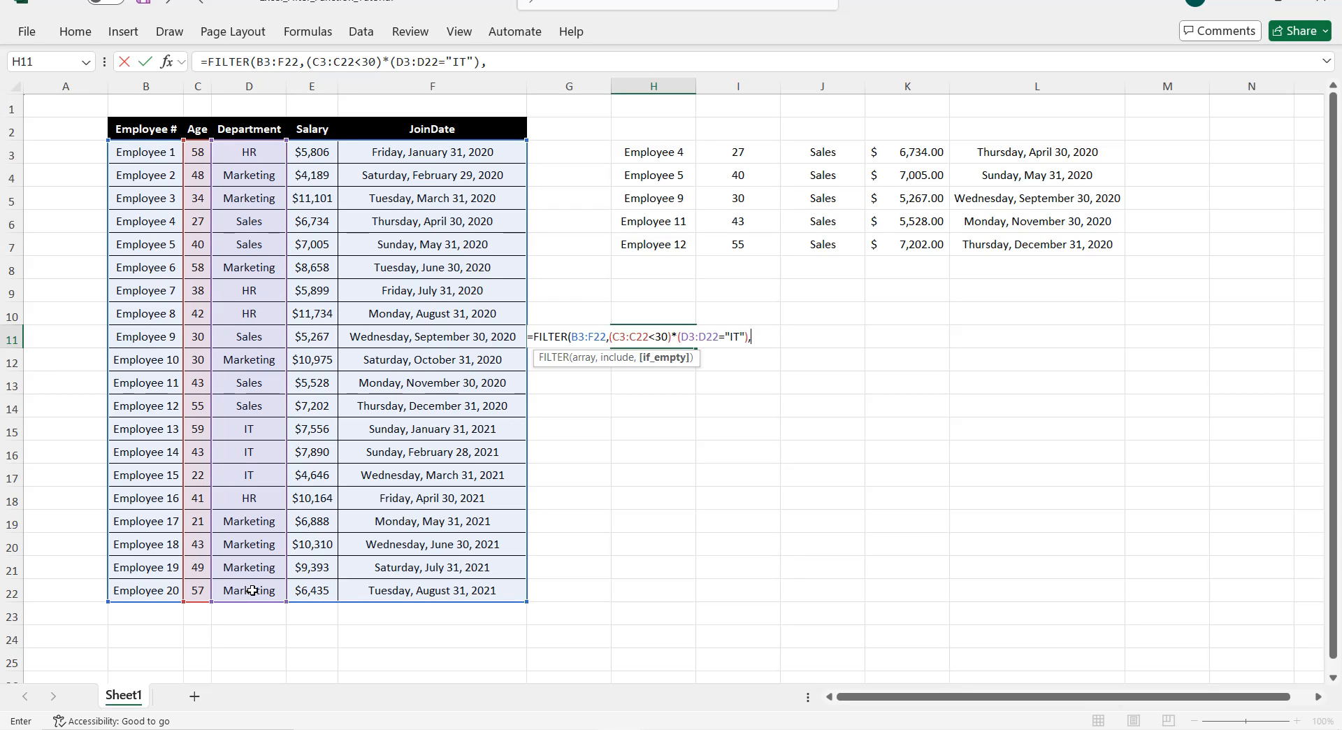
text("No young I)
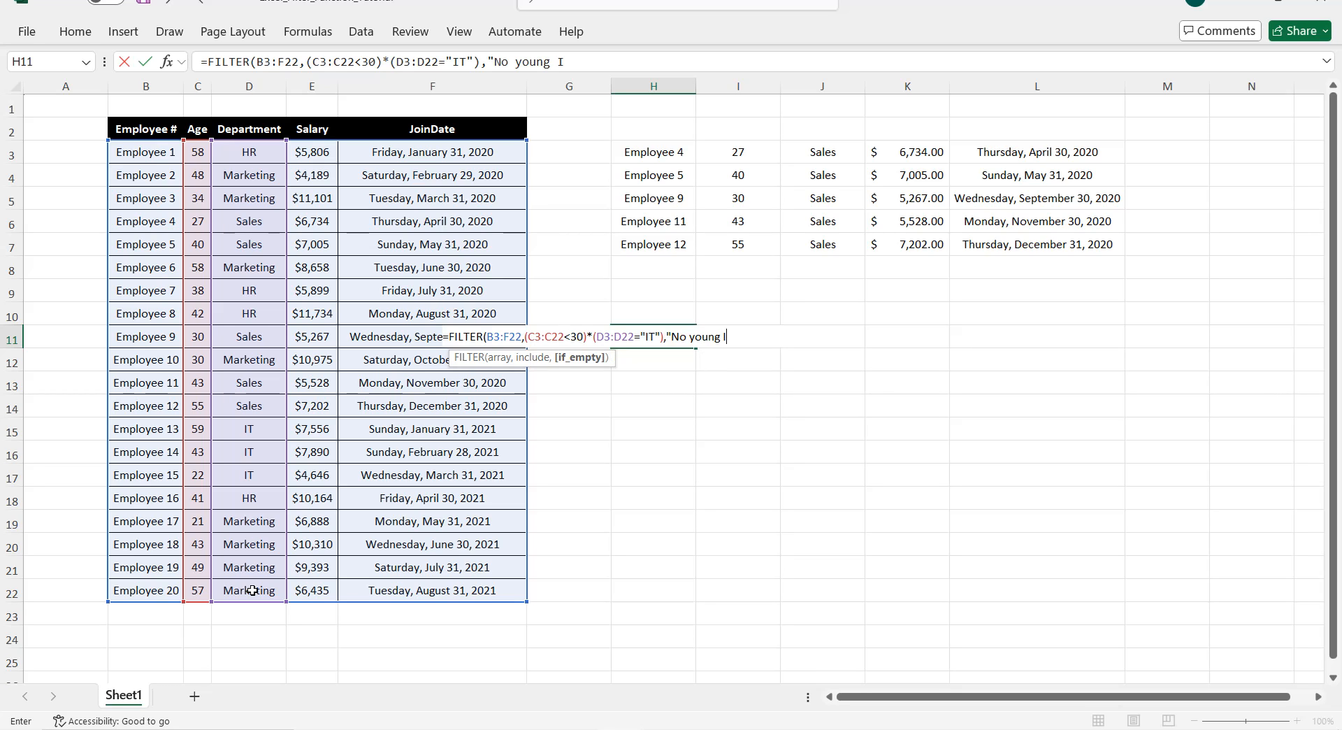
text(T staff)
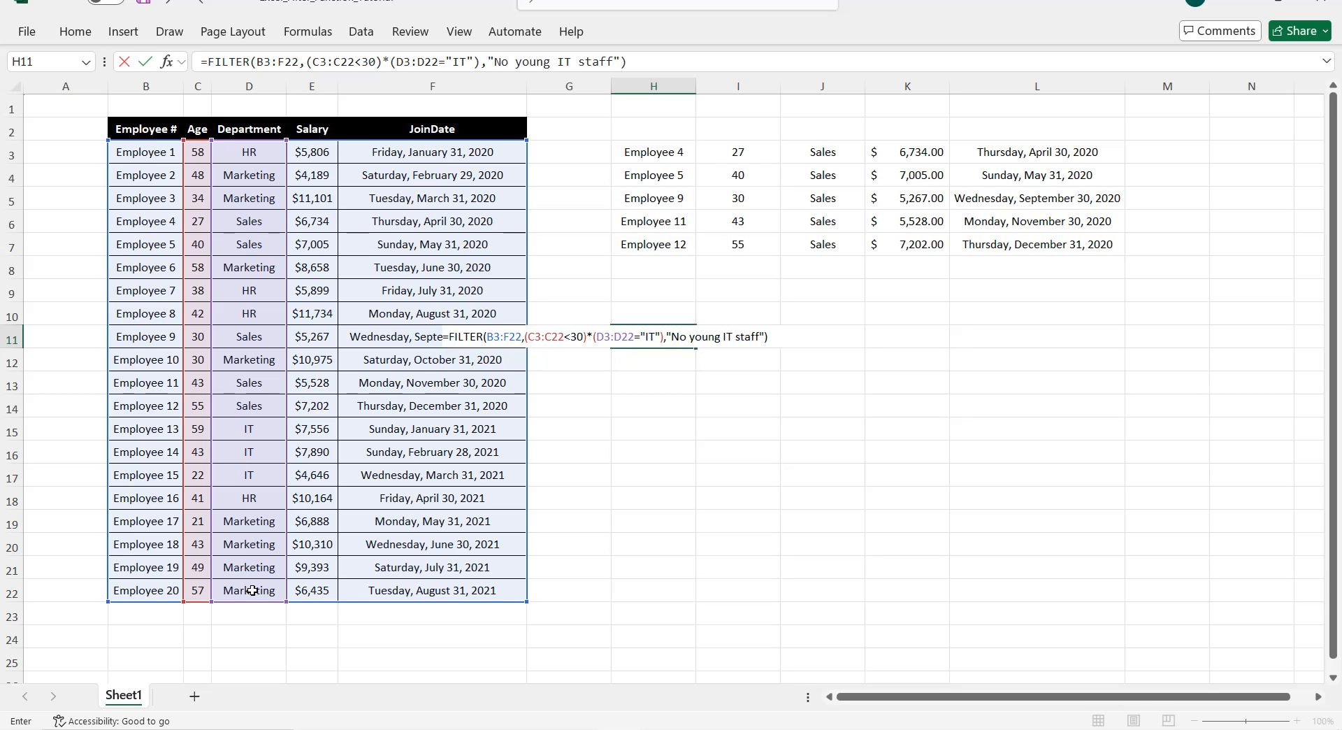
key(Return)
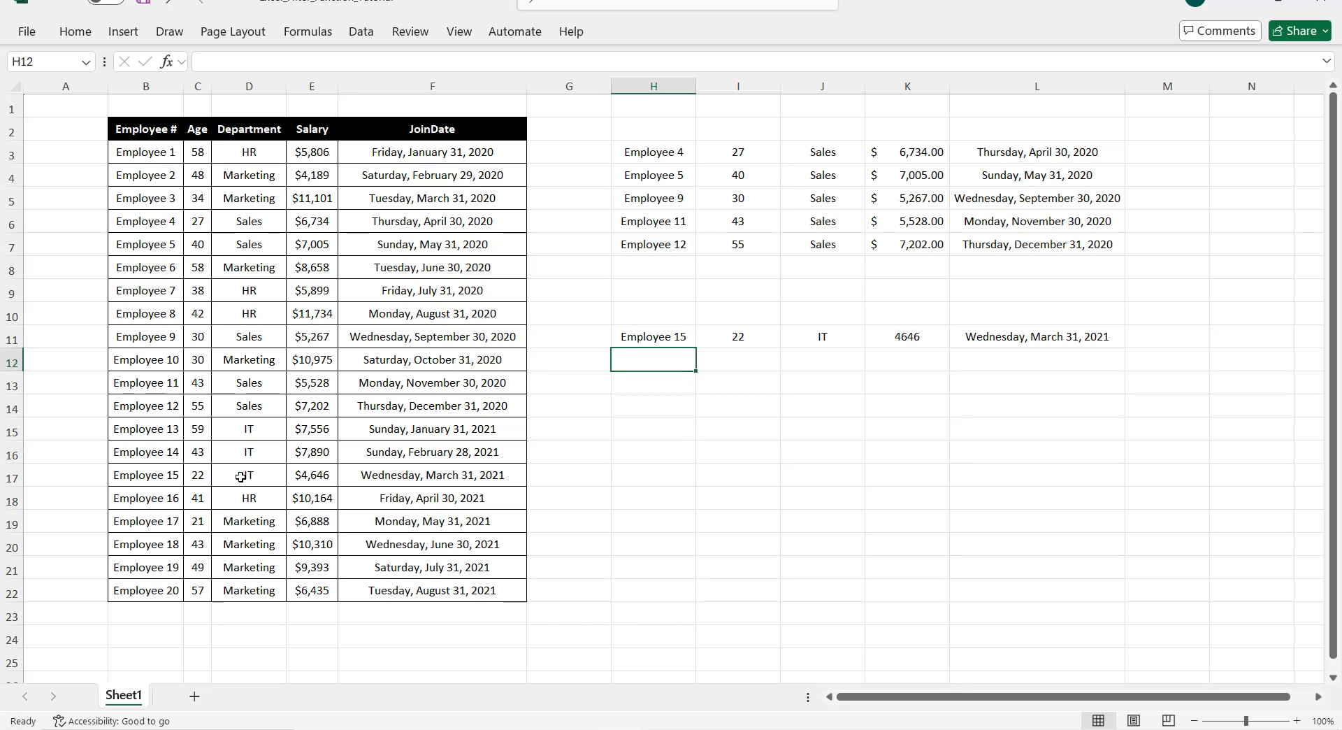
Step: Enter =FILTER(B3:F22,(D3:D22="Sales")+(D3:D22="marketing"),"No match") in H14, spilling 13 employees
click(664, 410)
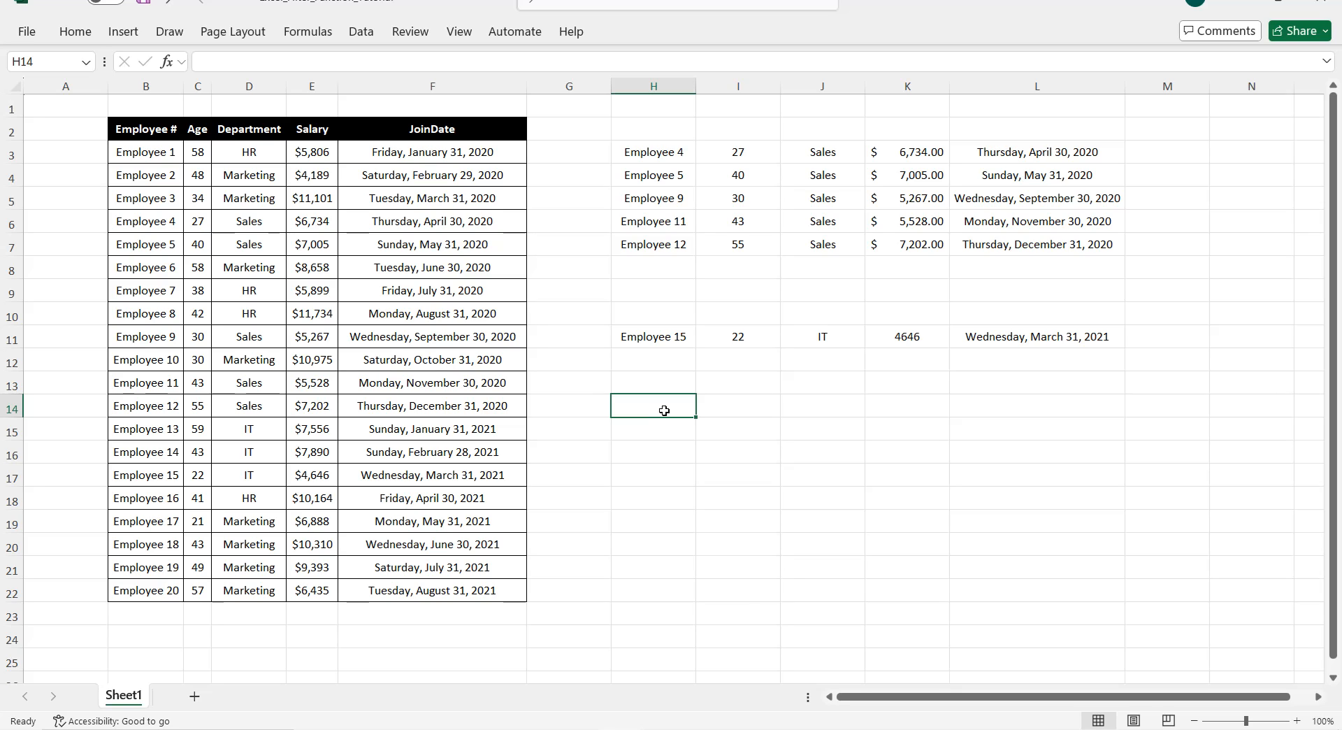
text(=)
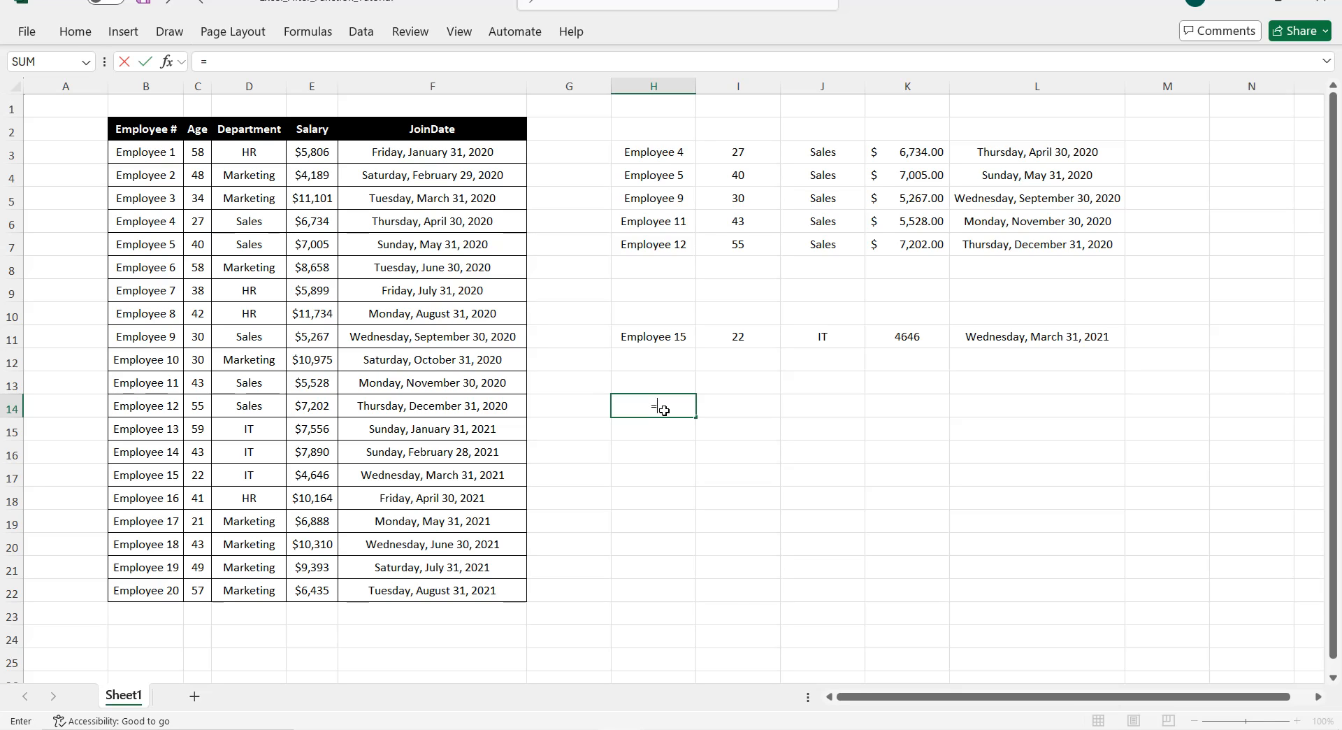
text(FILTE)
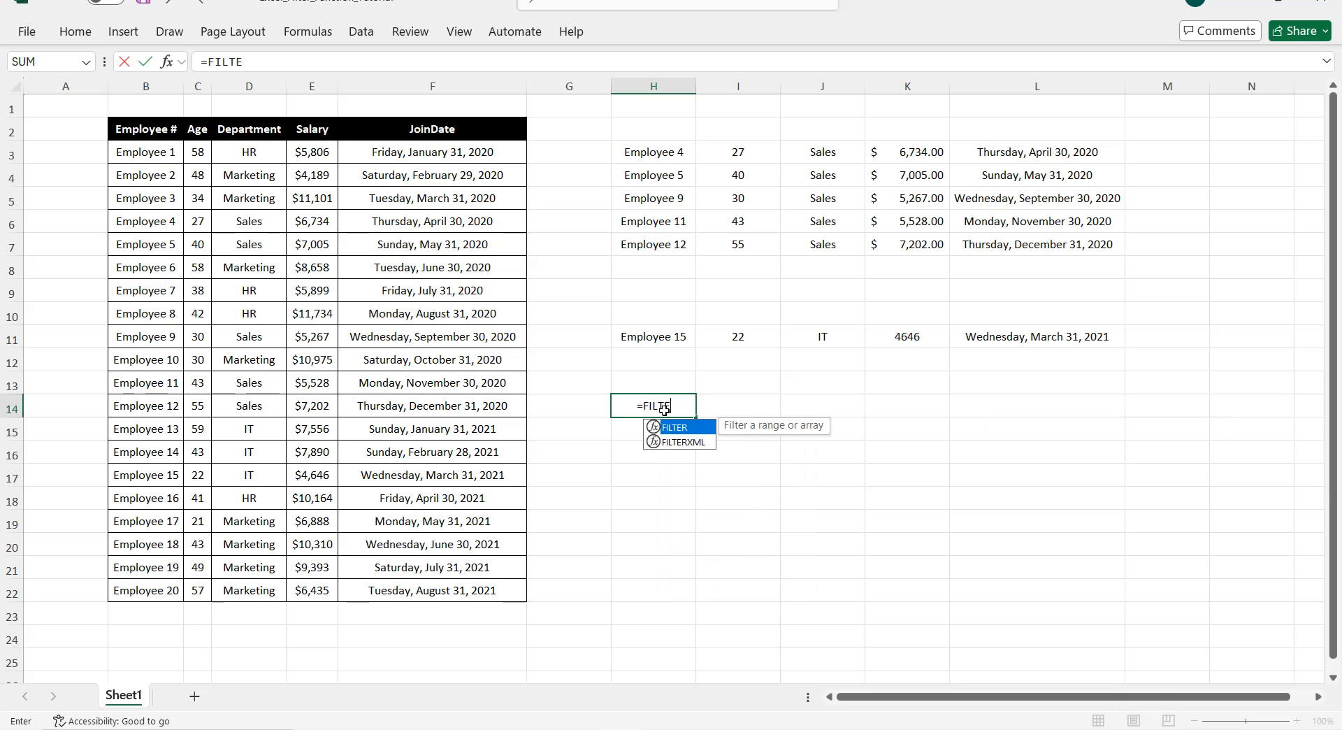
text(R()
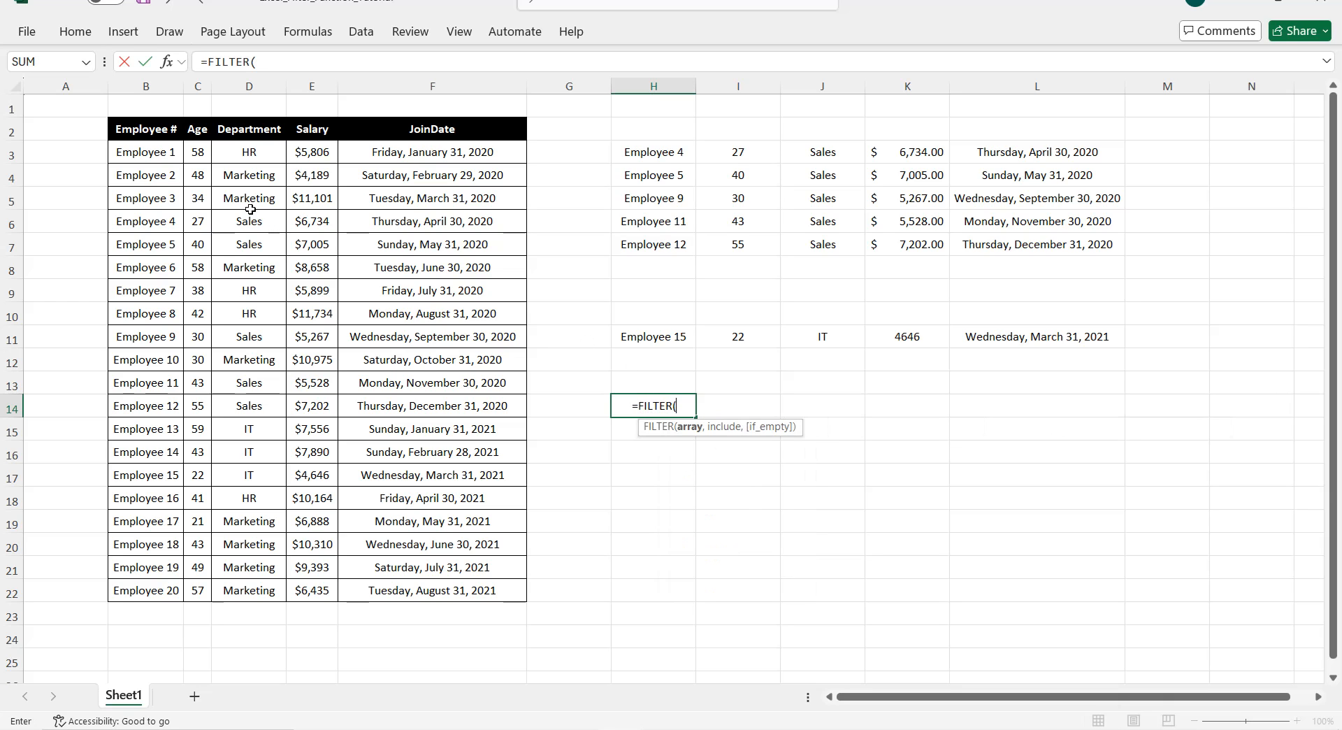
drag(163, 155, 461, 574)
text(,()
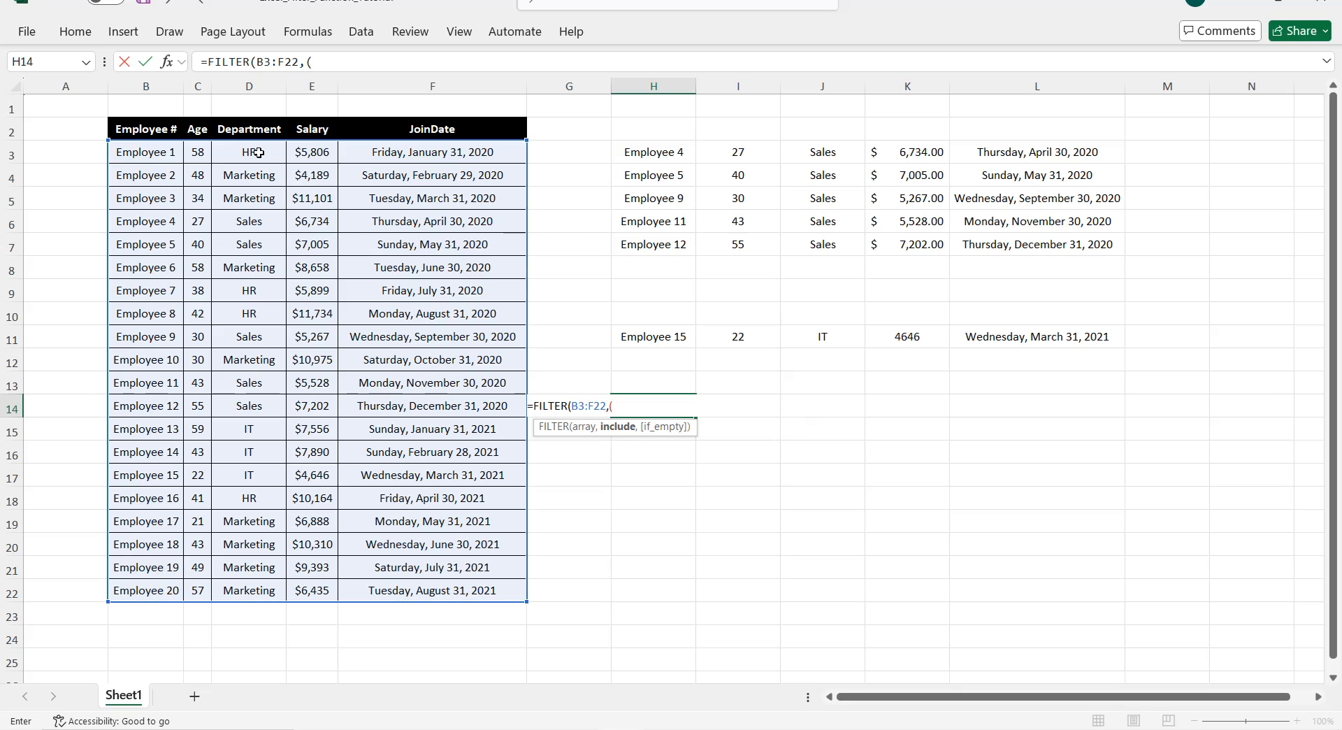
drag(259, 152, 256, 586)
text(="Sales")
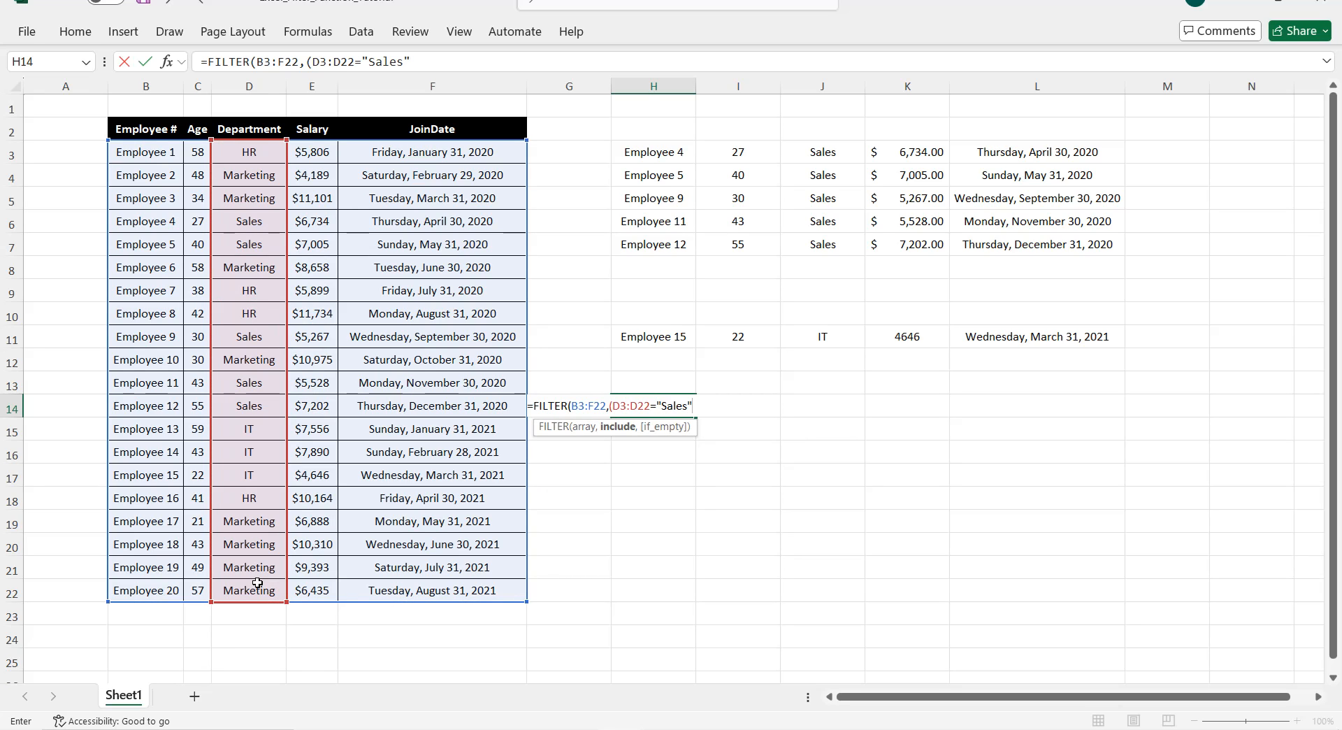
text()+()
drag(249, 152, 269, 585)
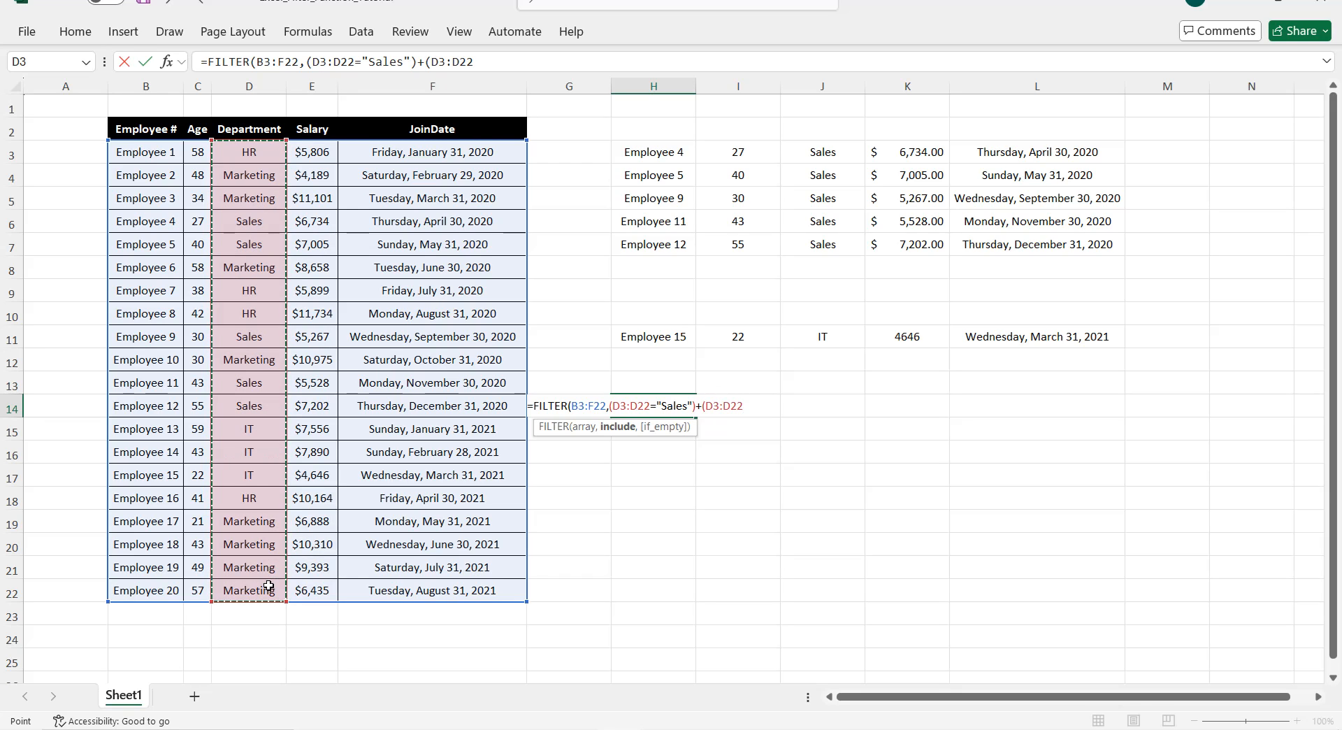
text(=")
text(mare)
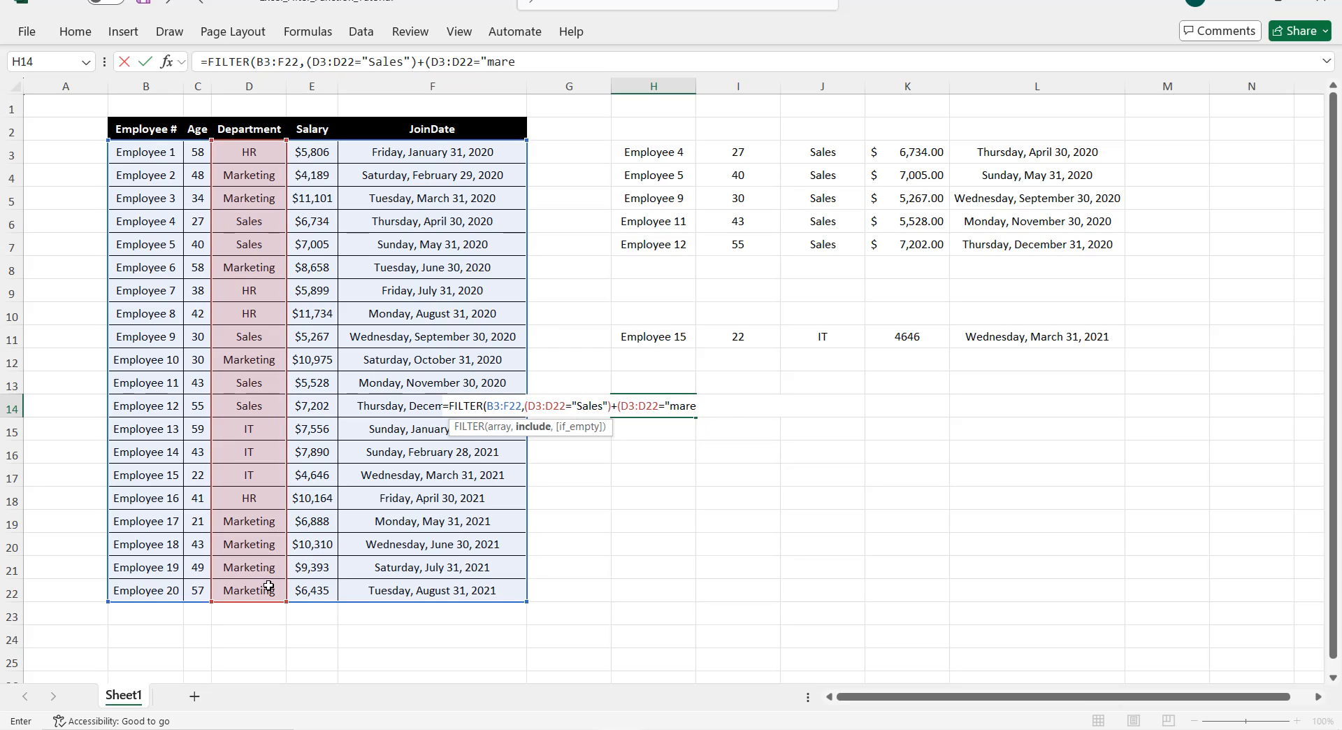
key(BackSpace)
text(keting"),)
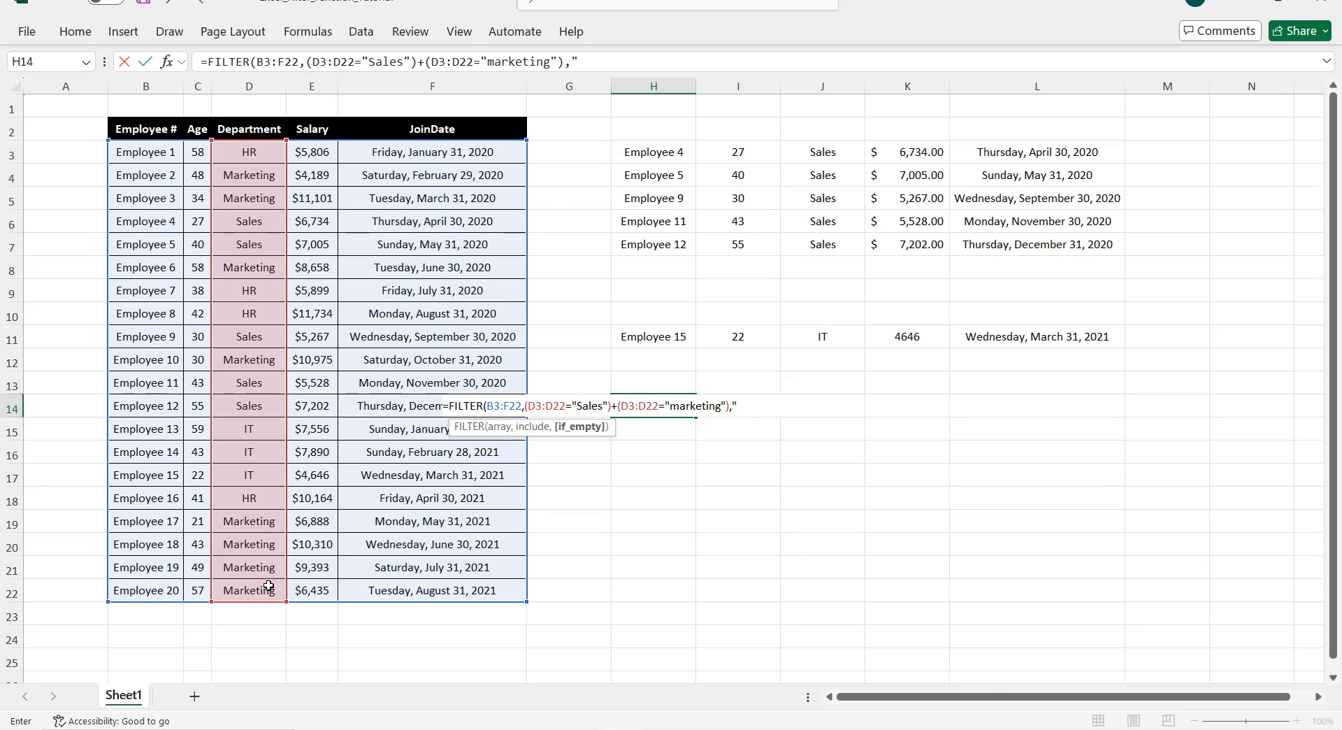
text("No match"))
key(Return)
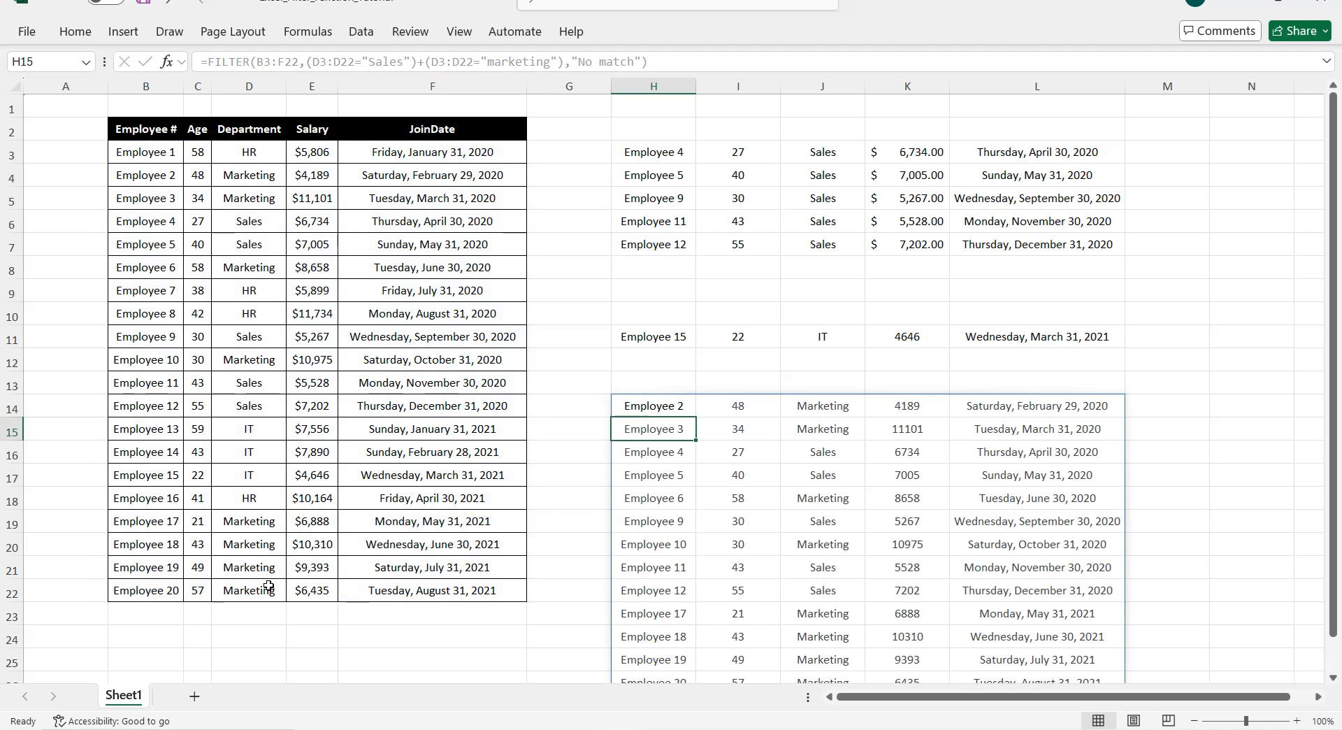
scroll(641, 426, down, 1)
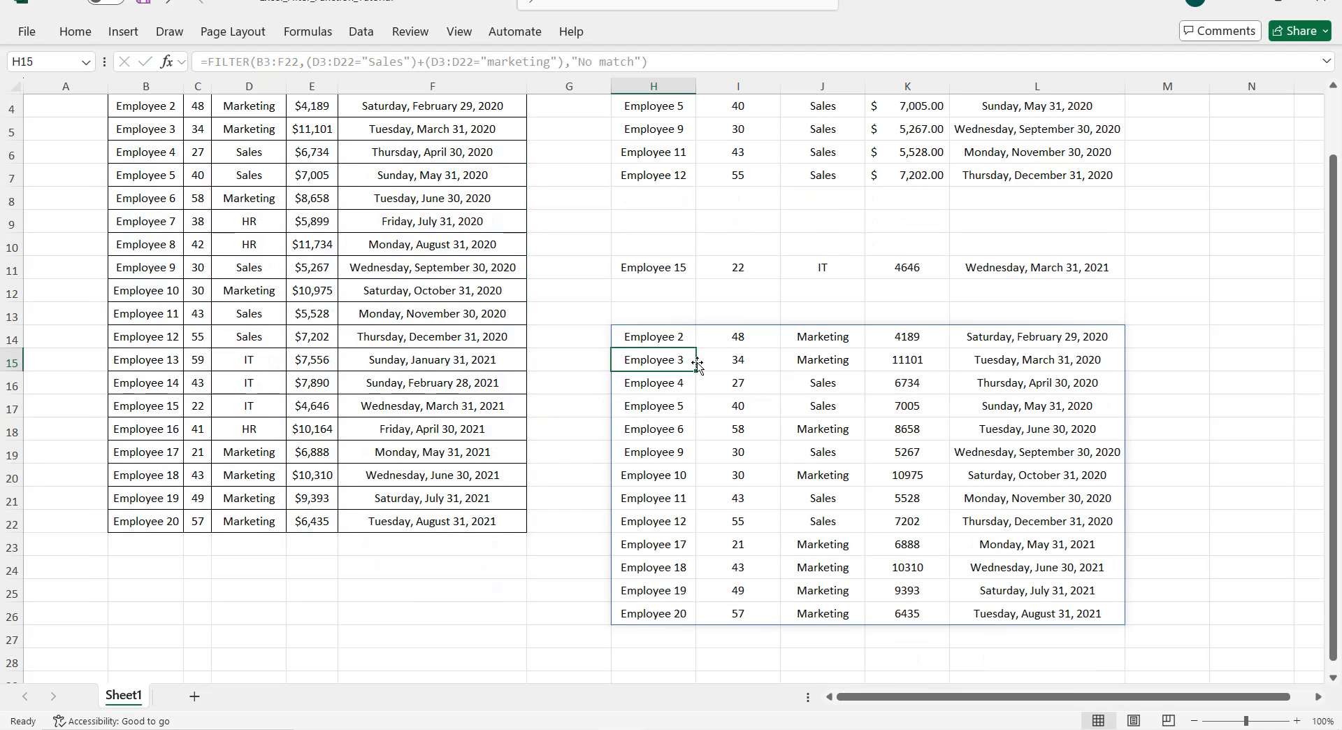